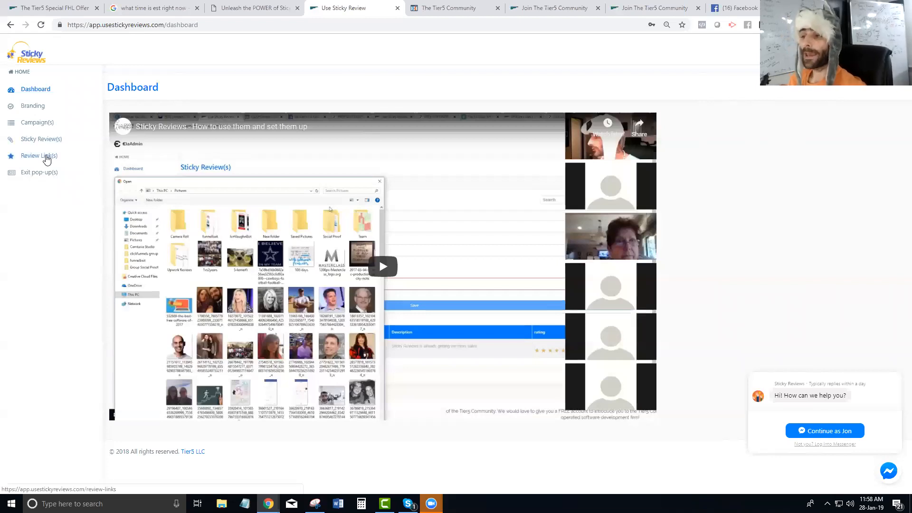
Open the Review Links list from the sidebar
{"action": "left_click", "coordinate": [45, 156]}
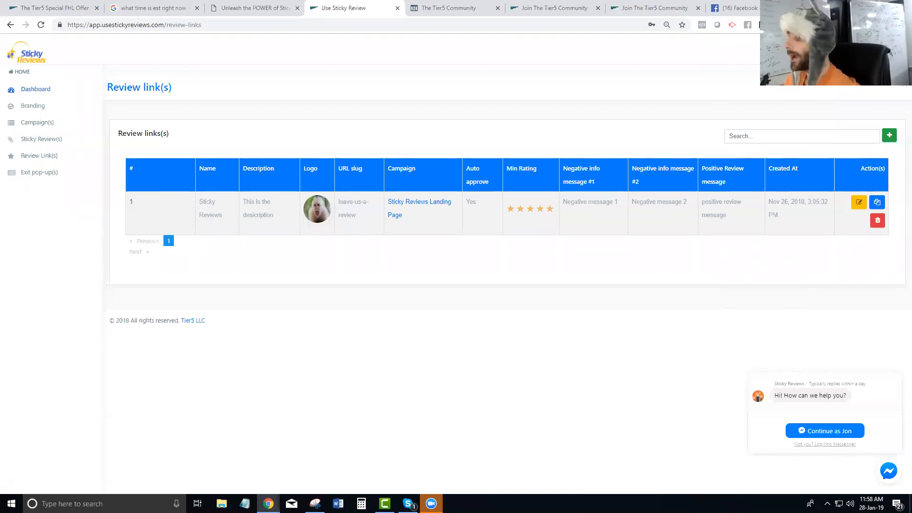
Start a new review link named 'FHL - Promo' and replace its URL slug with 'fhl-promo'
{"action": "left_click", "coordinate": [889, 135]}
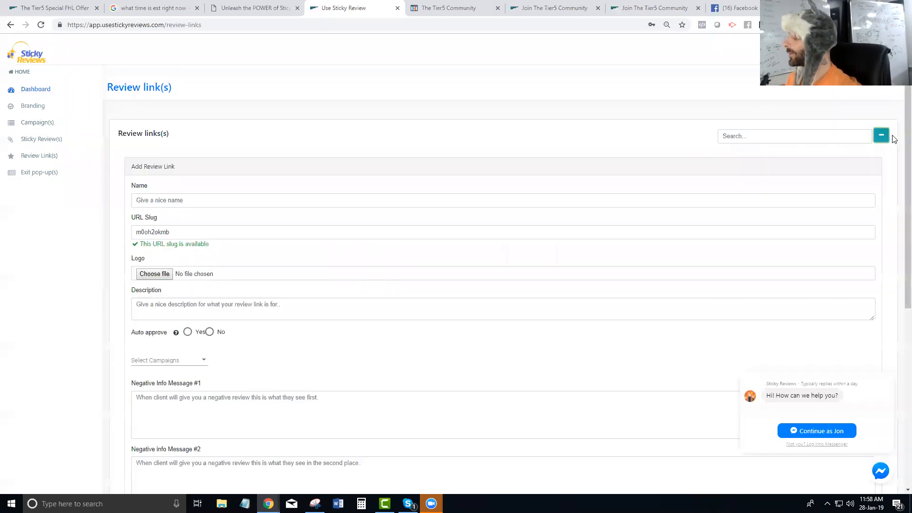
{"action": "left_click", "coordinate": [225, 201]}
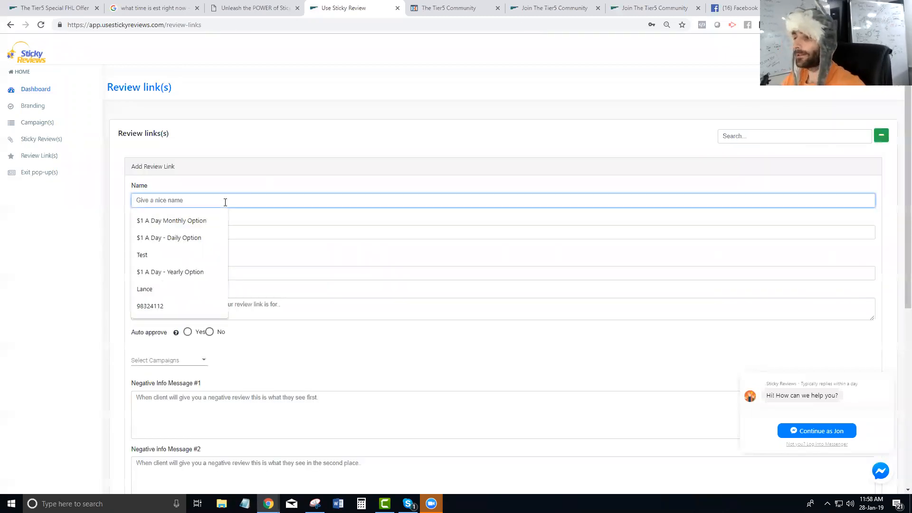
{"action": "type", "text": "FHL"}
{"action": "key", "text": "Down"}
{"action": "key", "text": "Tab"}
{"action": "left_click", "coordinate": [175, 233]}
{"action": "left_click_drag", "start_coordinate": [174, 234], "coordinate": [123, 233]}
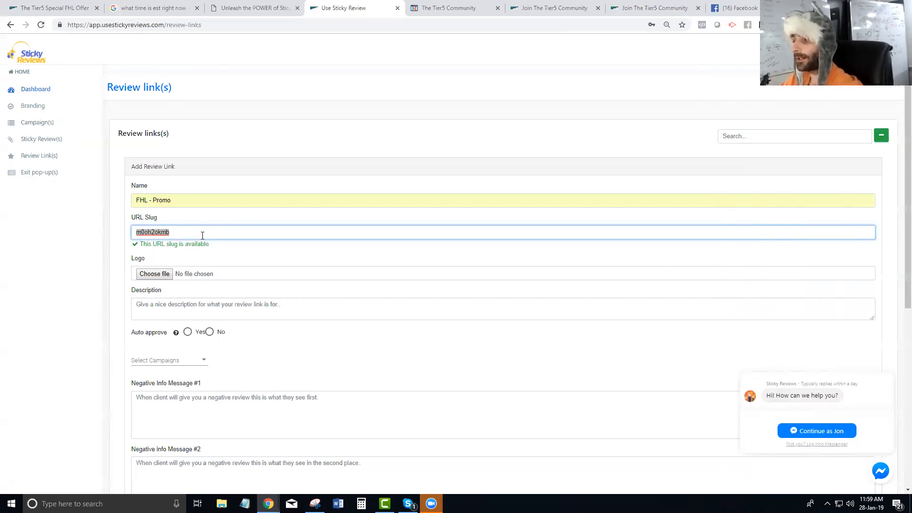
{"action": "type", "text": "f"}
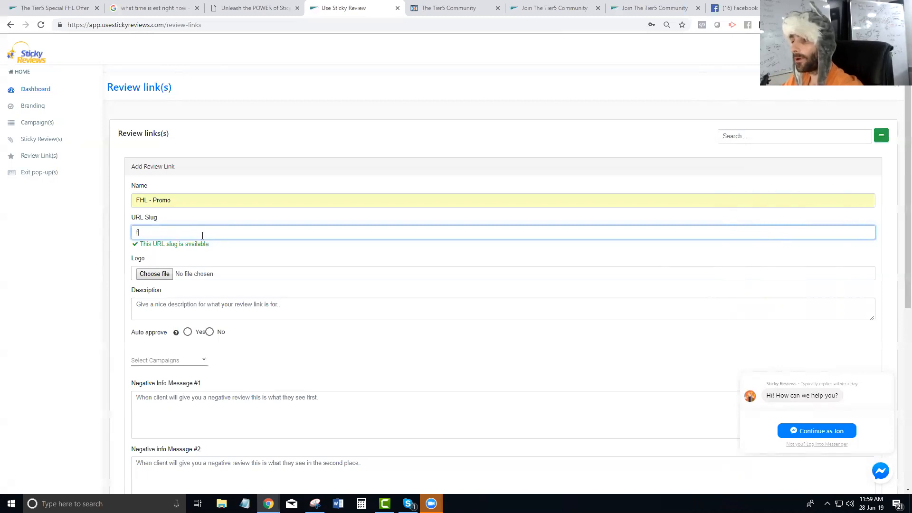
{"action": "type", "text": "hl-promo"}
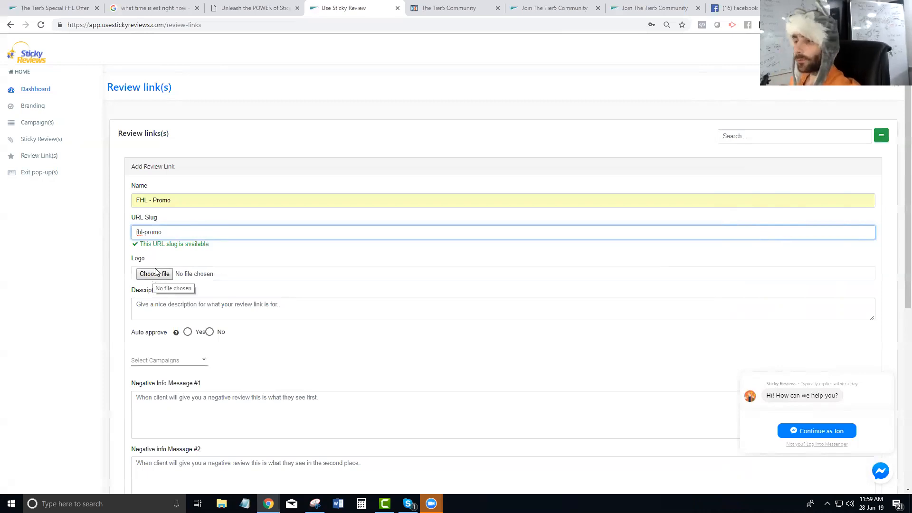
Bring up the zoomed-in Review Links section of the Sticky Reviews sales page, dismissing its popups
{"action": "left_click", "coordinate": [244, 9]}
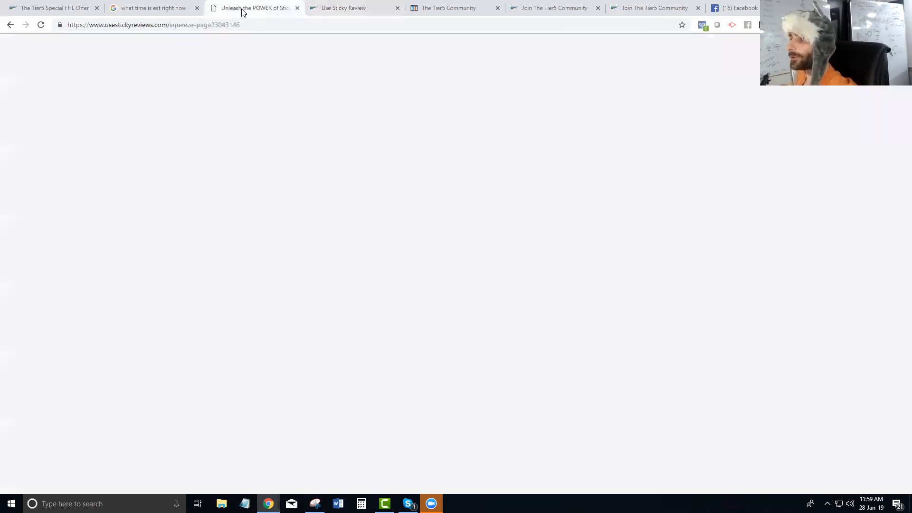
{"action": "left_click", "coordinate": [716, 253]}
{"action": "scroll", "coordinate": [401, 266], "scroll_direction": "down", "scroll_amount": 14}
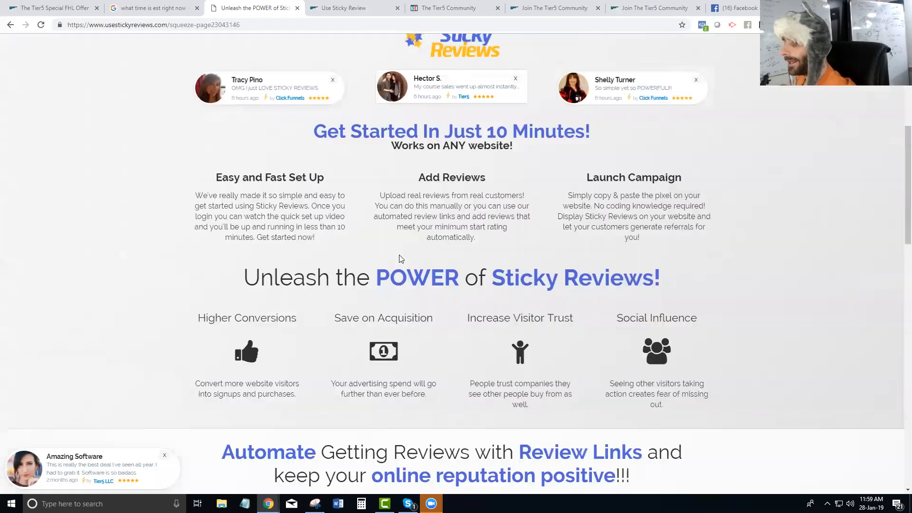
{"action": "key", "text": "ctrl+plus"}
{"action": "key", "text": "ctrl+plus"}
{"action": "key", "text": "ctrl+plus"}
{"action": "key", "text": "ctrl+plus"}
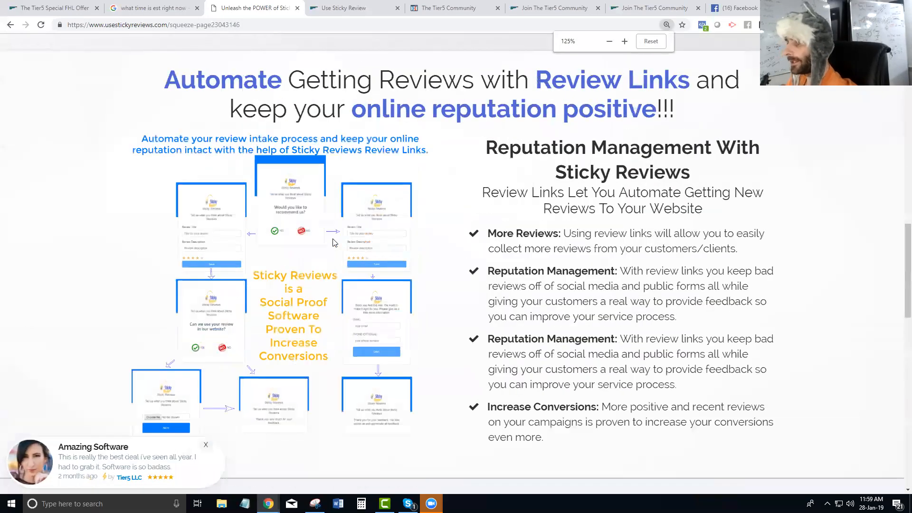
{"action": "scroll", "coordinate": [326, 237], "scroll_direction": "down", "scroll_amount": 5}
{"action": "scroll", "coordinate": [239, 102], "scroll_direction": "up", "scroll_amount": 2}
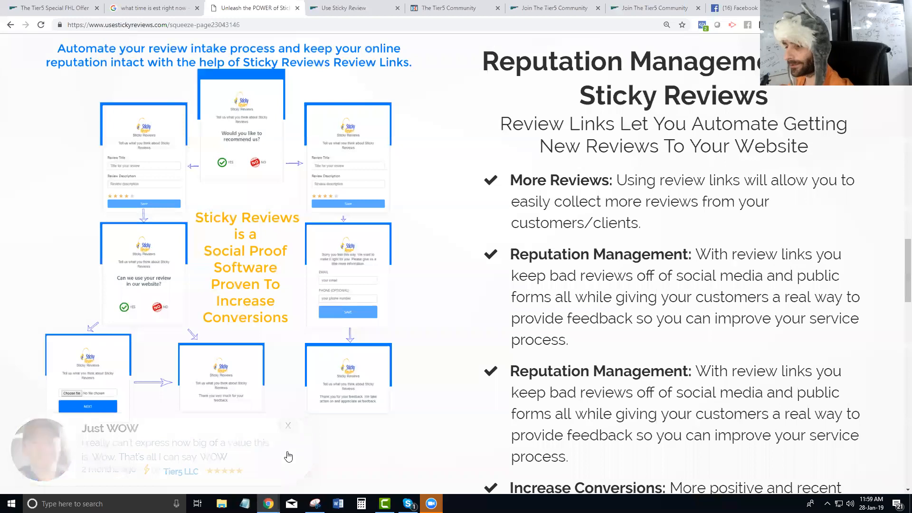
{"action": "left_click", "coordinate": [288, 426]}
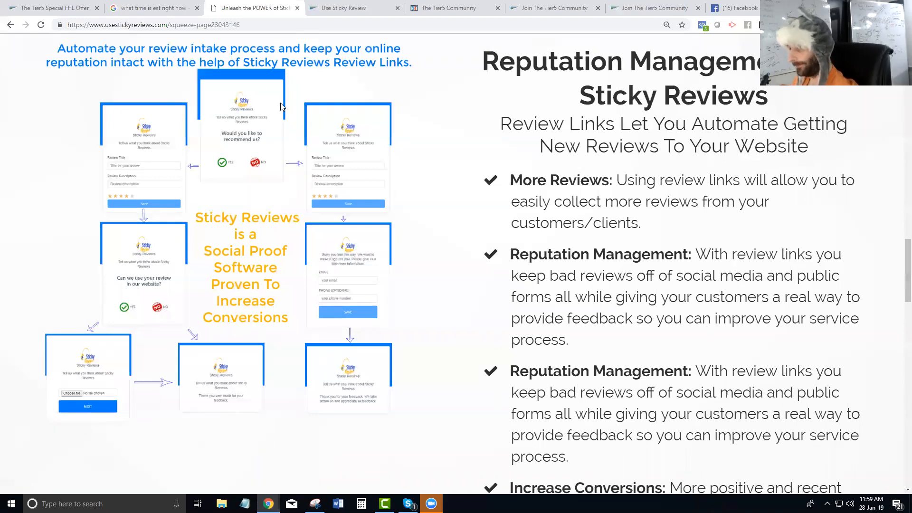
Choose the dark vertical ClickFunnels logo PNG from Pictures as the review link's logo
{"action": "left_click", "coordinate": [353, 5]}
{"action": "left_click", "coordinate": [152, 277]}
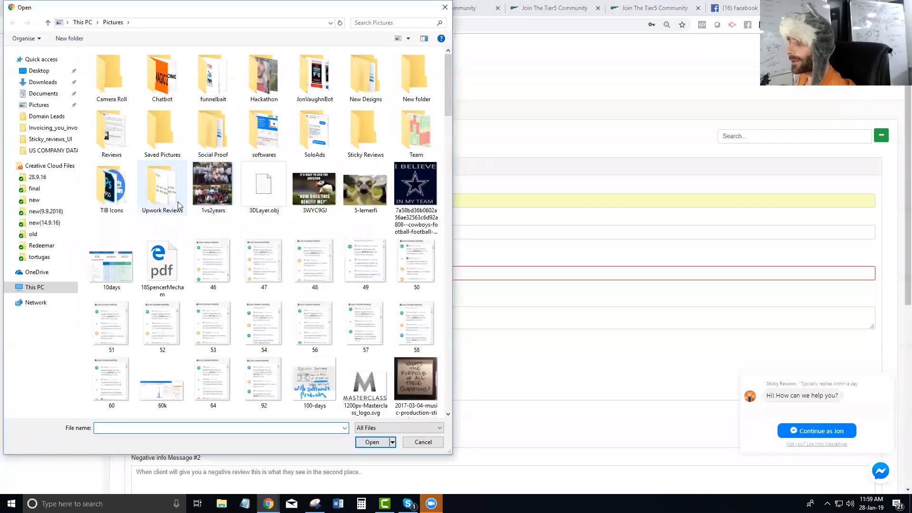
{"action": "scroll", "coordinate": [205, 197], "scroll_direction": "down", "scroll_amount": 8}
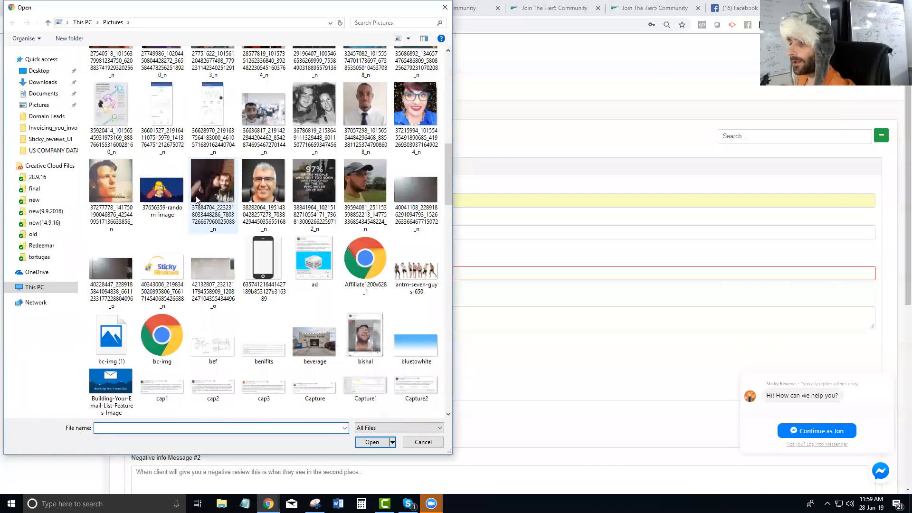
{"action": "scroll", "coordinate": [193, 191], "scroll_direction": "down", "scroll_amount": 3}
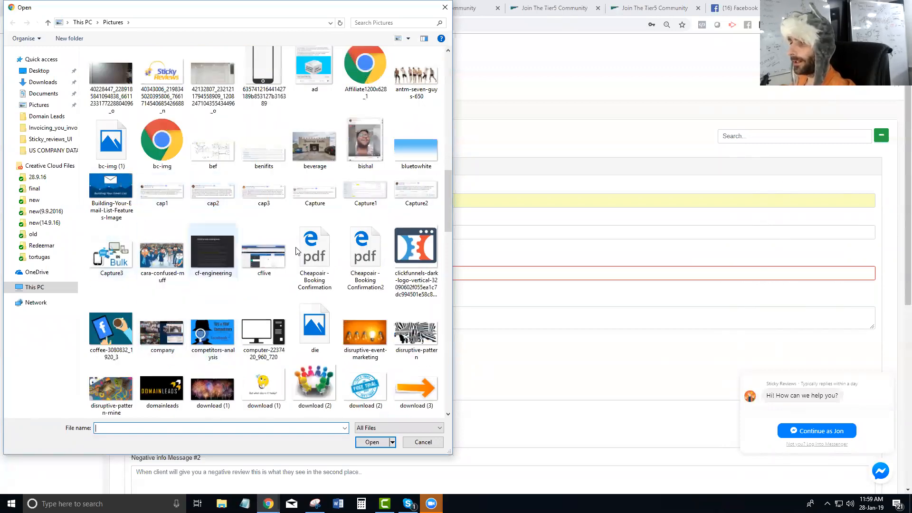
{"action": "left_click", "coordinate": [415, 252]}
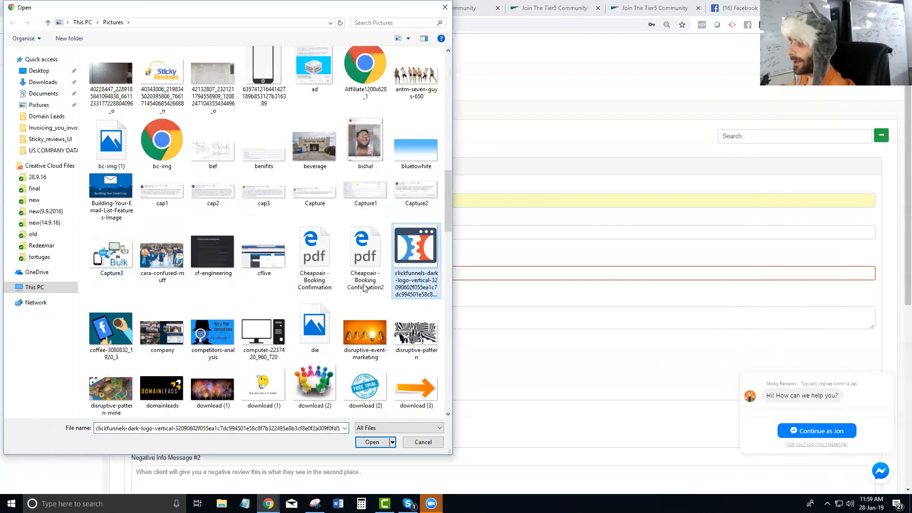
{"action": "left_click", "coordinate": [372, 441]}
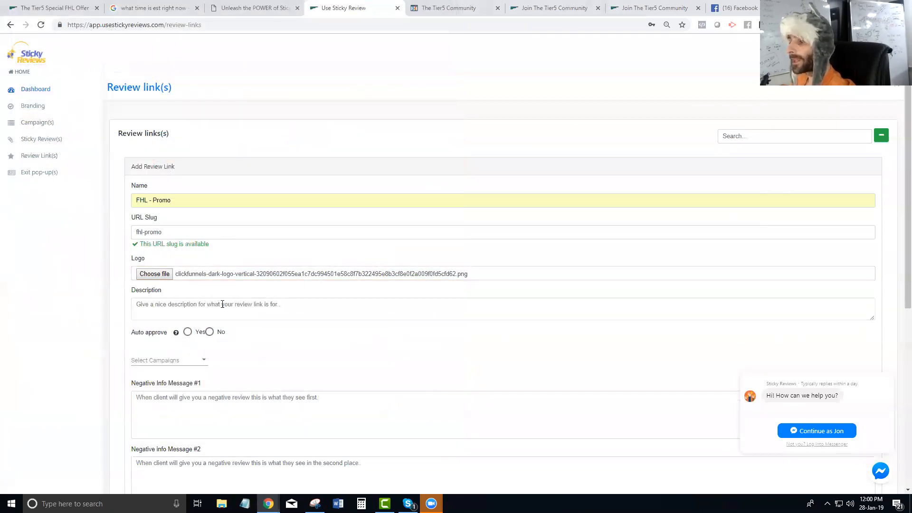
Enter the description 'What did you think about the special Funnel Hacking Live Offer?'
{"action": "left_click", "coordinate": [186, 314]}
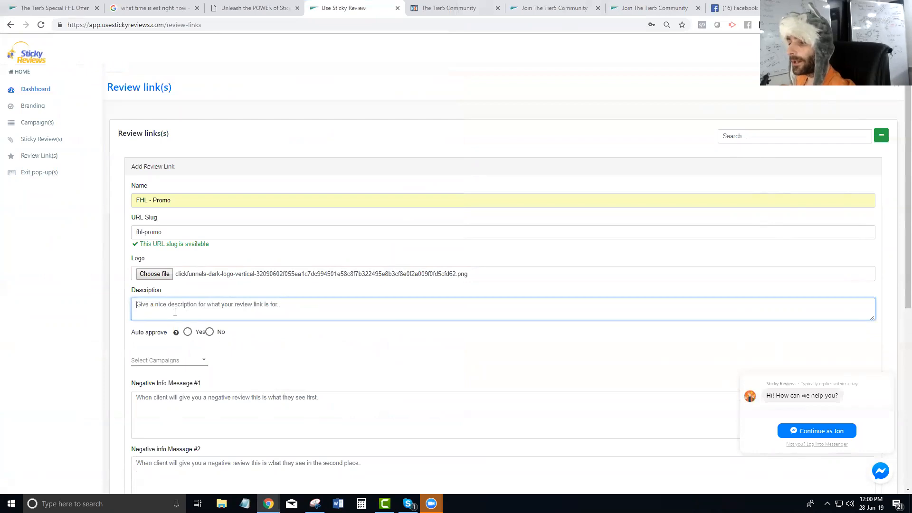
{"action": "left_click", "coordinate": [234, 6]}
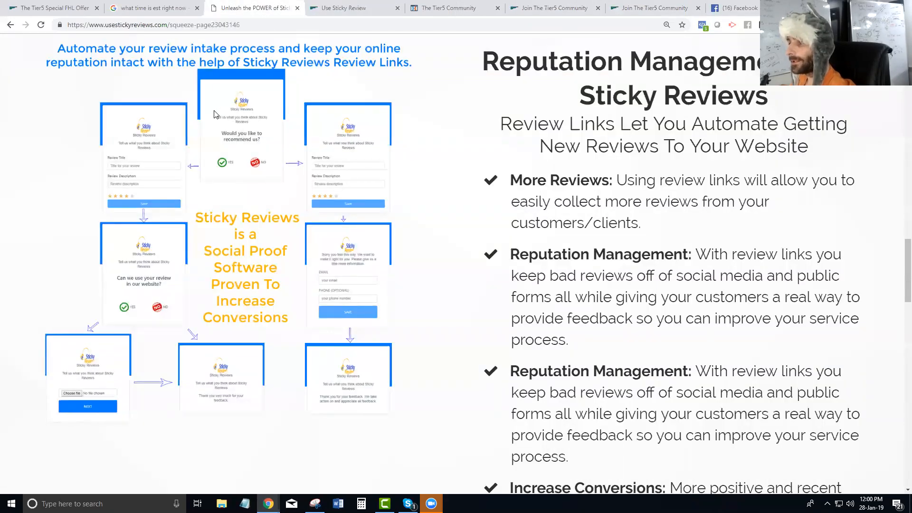
{"action": "left_click", "coordinate": [321, 15]}
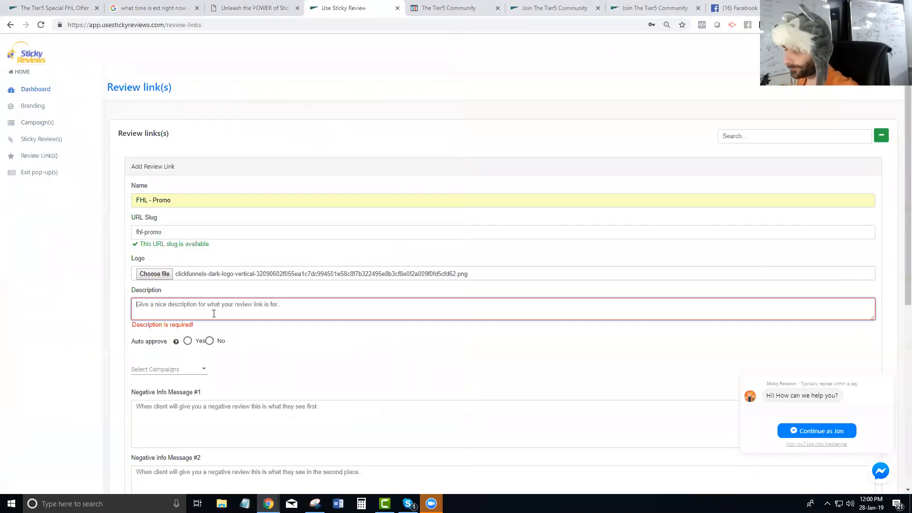
{"action": "type", "text": "What did you think about the special Funnel hacking "}
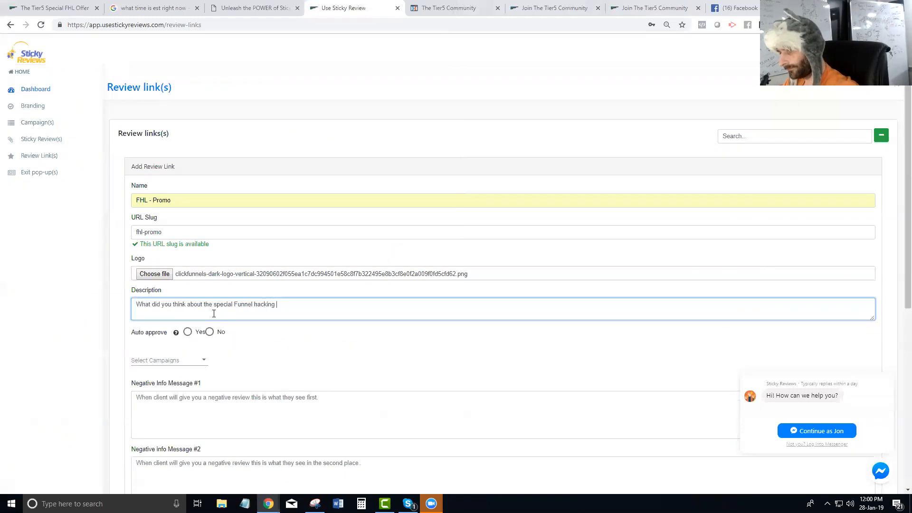
{"action": "type", "text": "Live Offer?"}
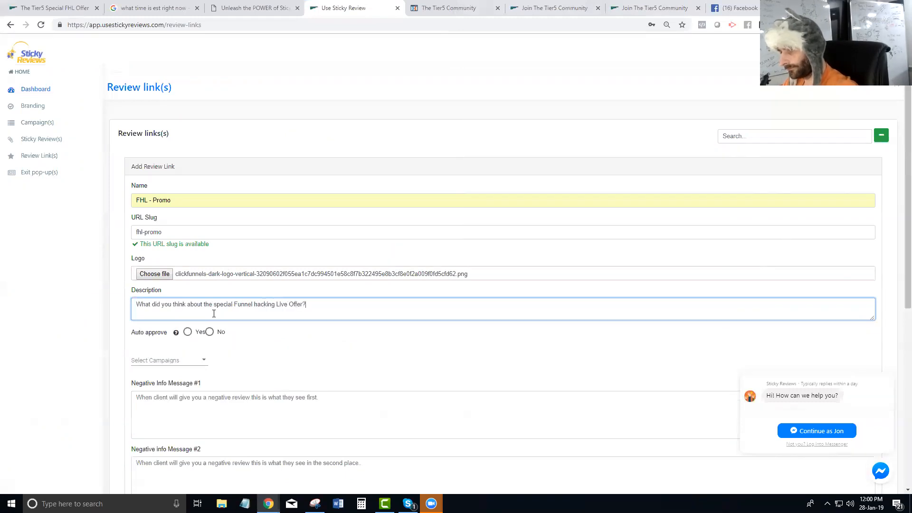
{"action": "left_click", "coordinate": [257, 305]}
{"action": "key", "text": "BackSpace"}
{"action": "type", "text": "H"}
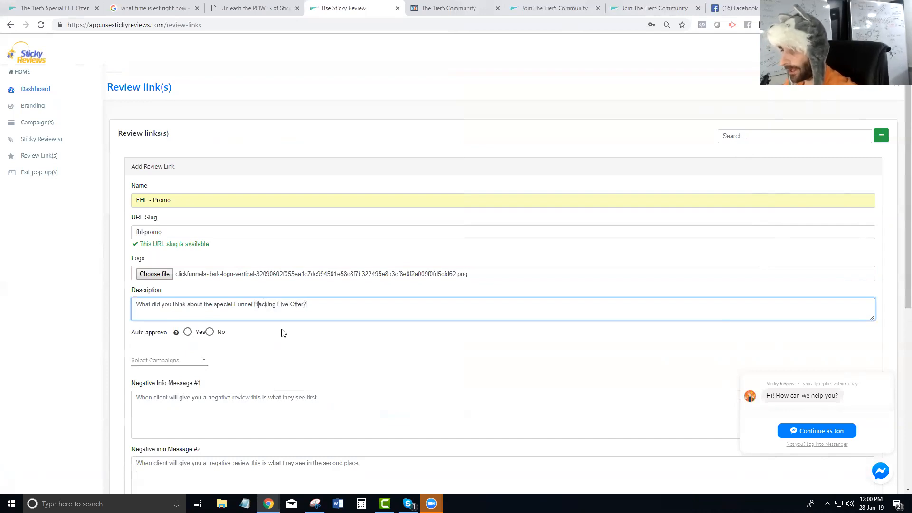
{"action": "scroll", "coordinate": [308, 322], "scroll_direction": "down", "scroll_amount": 2}
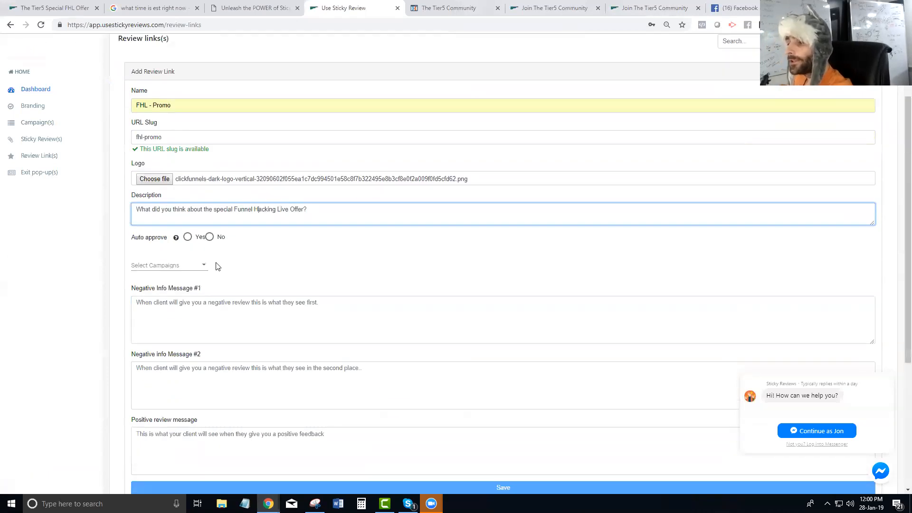
Set auto approve to Yes for incoming reviews
{"action": "left_click", "coordinate": [223, 8]}
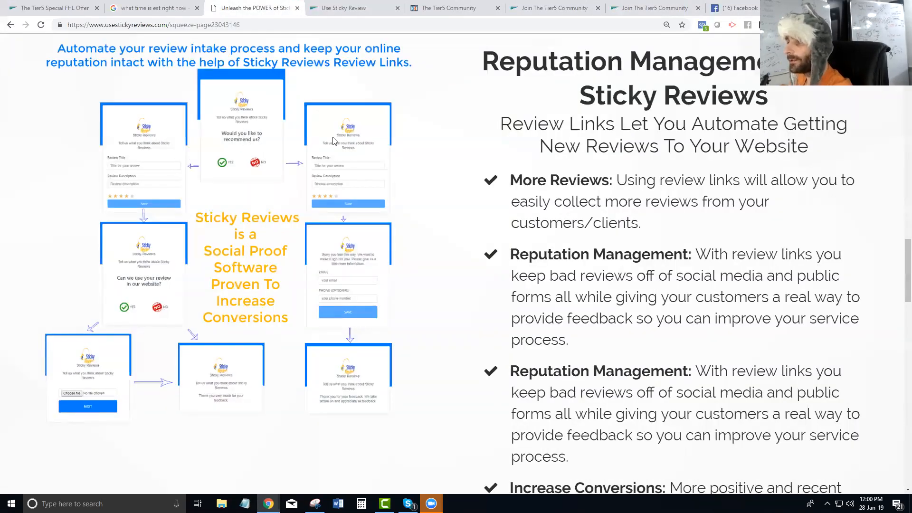
{"action": "left_click", "coordinate": [332, 10]}
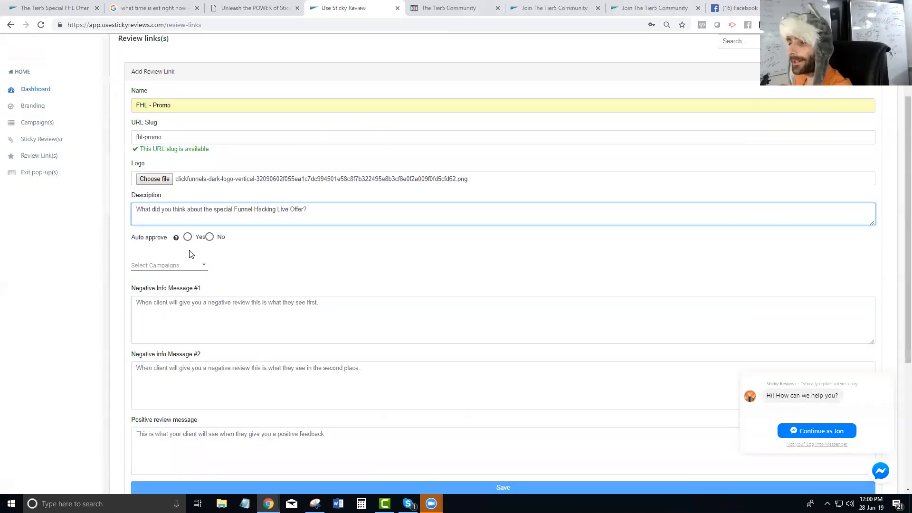
{"action": "mouse_move", "coordinate": [176, 241]}
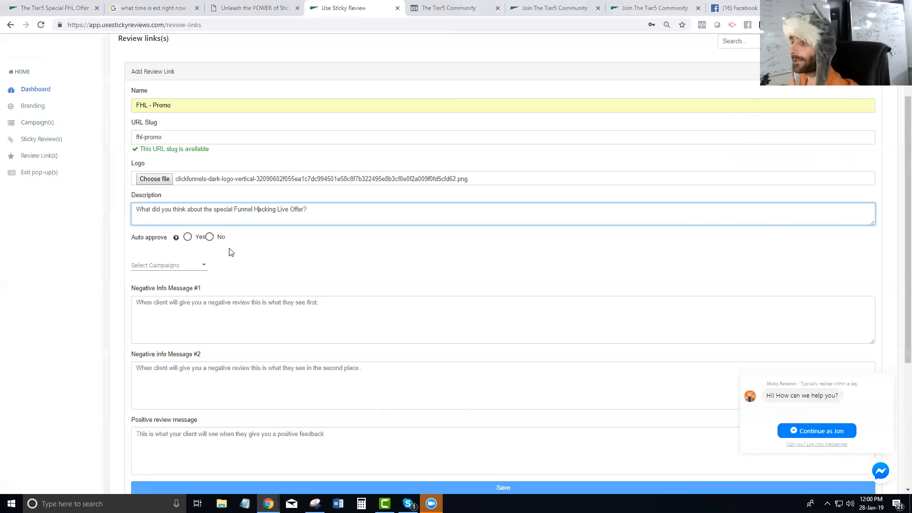
{"action": "left_click", "coordinate": [209, 237]}
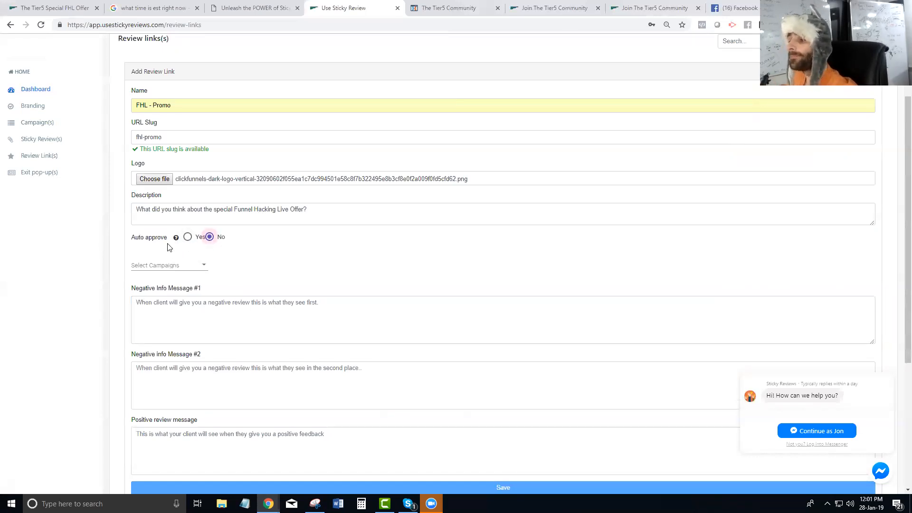
{"action": "left_click", "coordinate": [186, 239]}
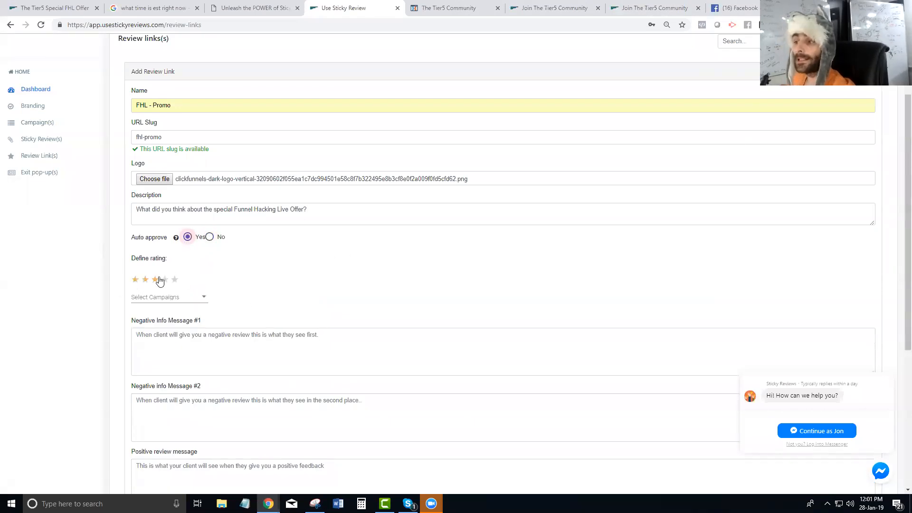
Set the defined rating to 4 stars
{"action": "left_click", "coordinate": [175, 280]}
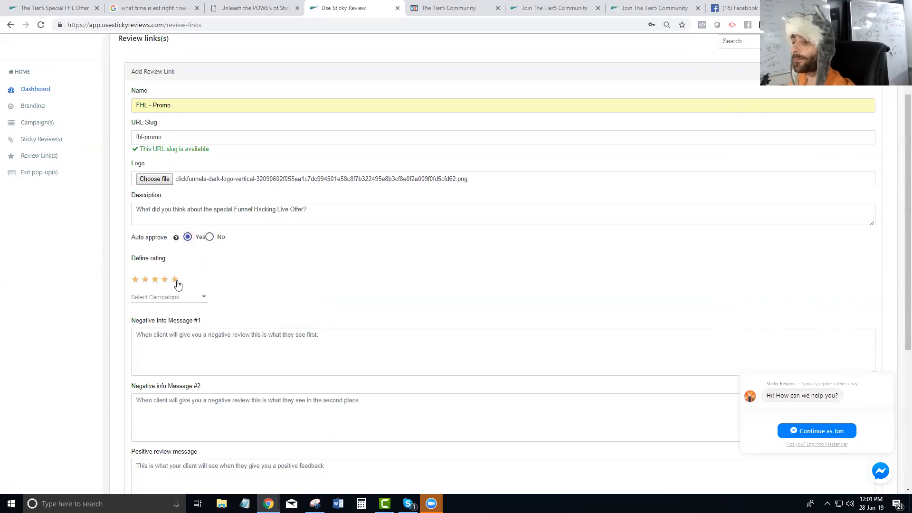
{"action": "left_click", "coordinate": [155, 280]}
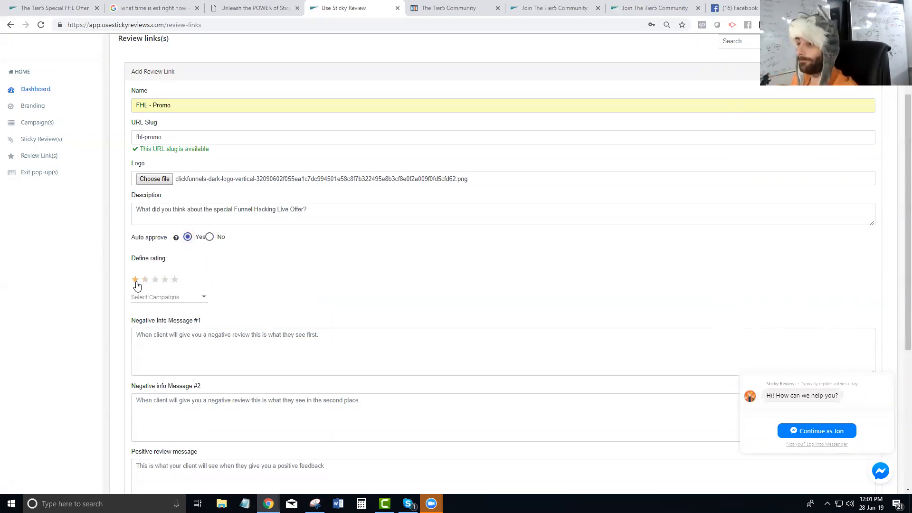
{"action": "left_click", "coordinate": [165, 280]}
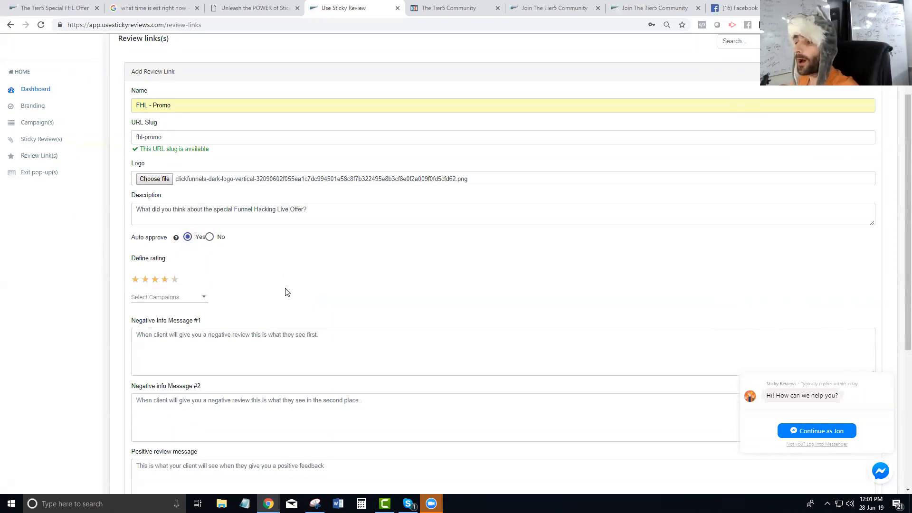
Assign the review link to the Funnel Hacking Live Promo campaign
{"action": "scroll", "coordinate": [277, 285], "scroll_direction": "down", "scroll_amount": 2}
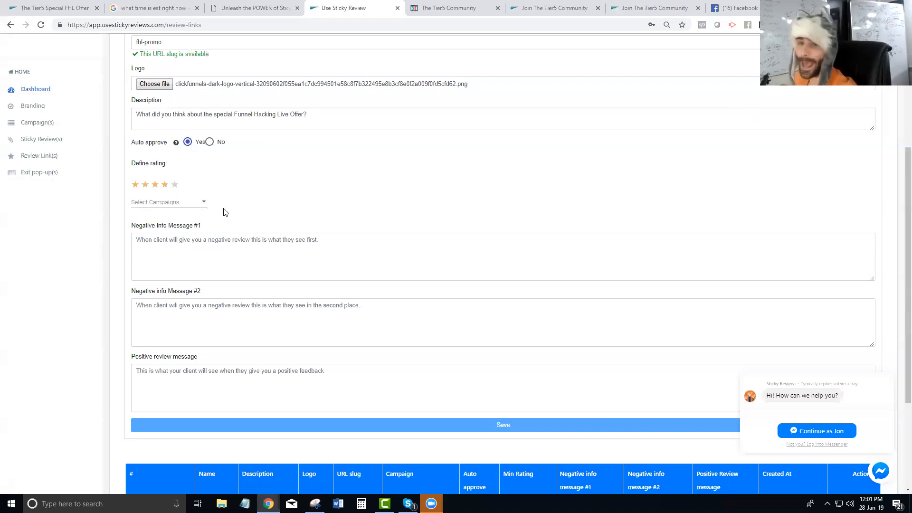
{"action": "left_click", "coordinate": [178, 204]}
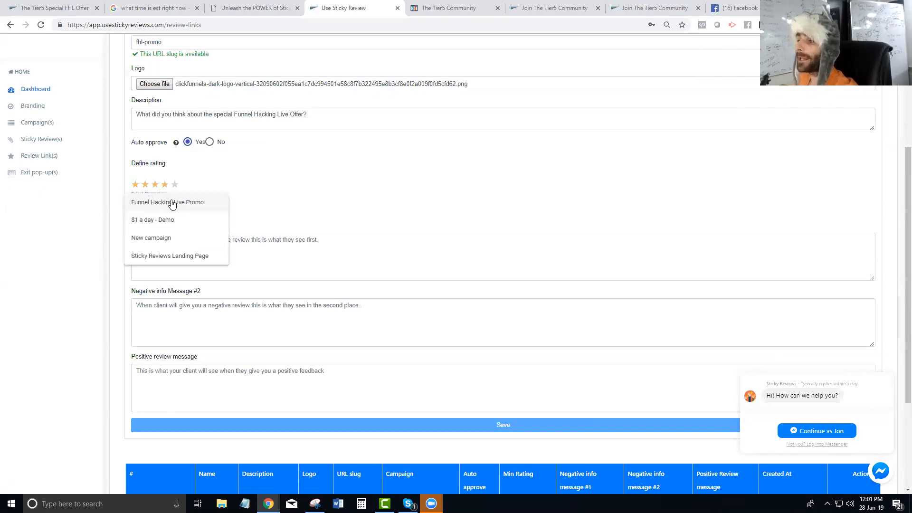
{"action": "left_click", "coordinate": [172, 204]}
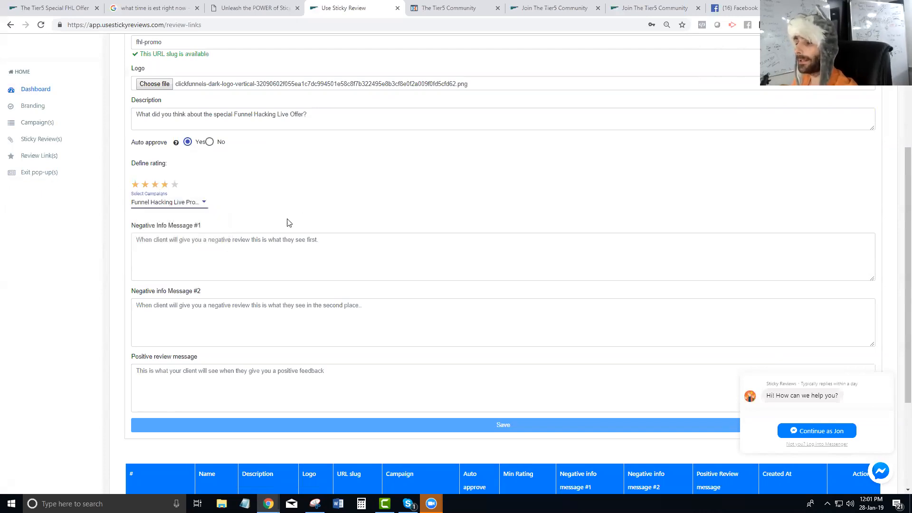
{"action": "scroll", "coordinate": [239, 301], "scroll_direction": "up", "scroll_amount": 3}
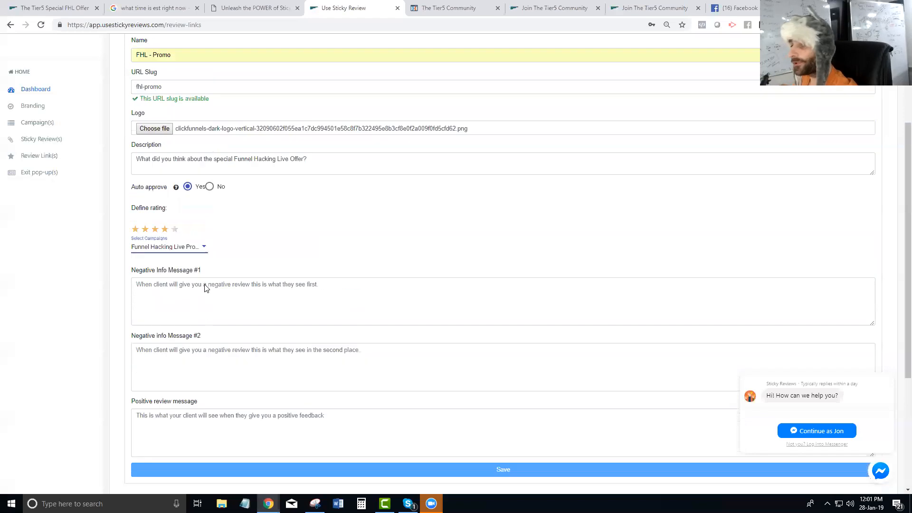
{"action": "scroll", "coordinate": [244, 330], "scroll_direction": "down", "scroll_amount": 2}
Select the negative info message fields and view the sales page's review link flow diagram
{"action": "left_click", "coordinate": [175, 292]}
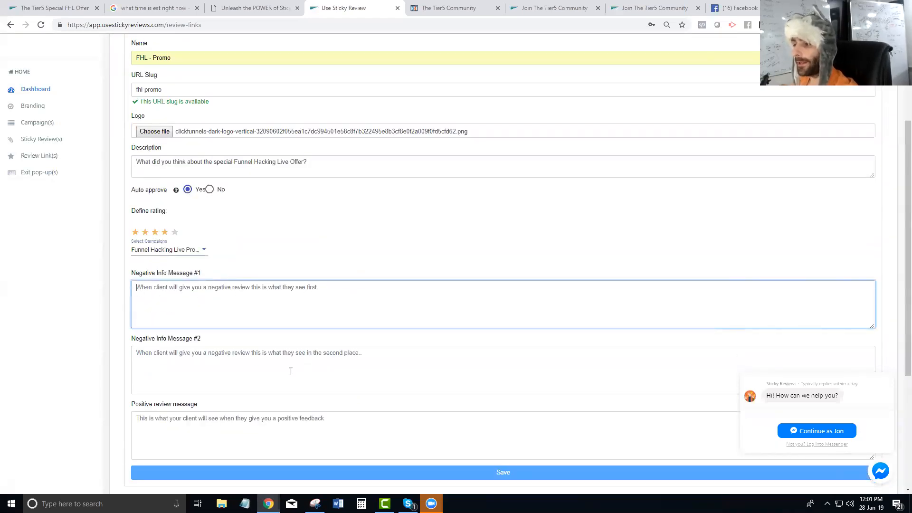
{"action": "left_click", "coordinate": [231, 351]}
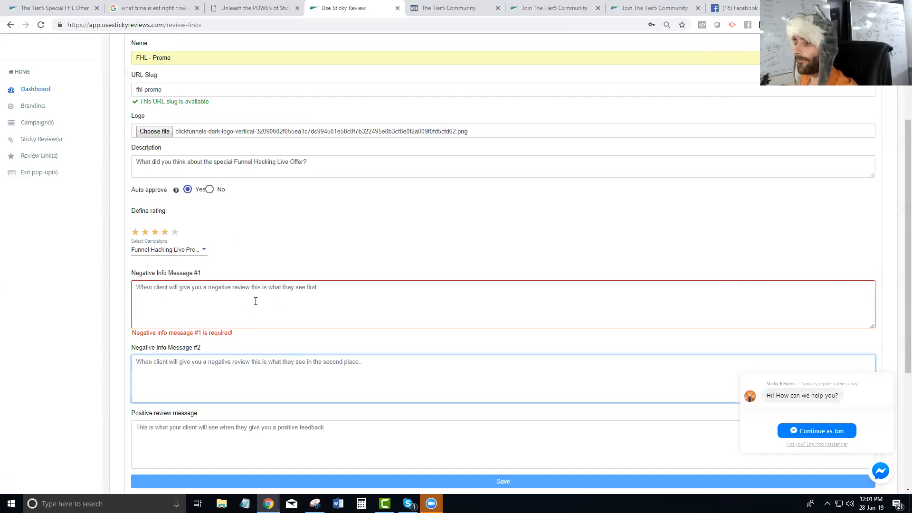
{"action": "left_click", "coordinate": [248, 9]}
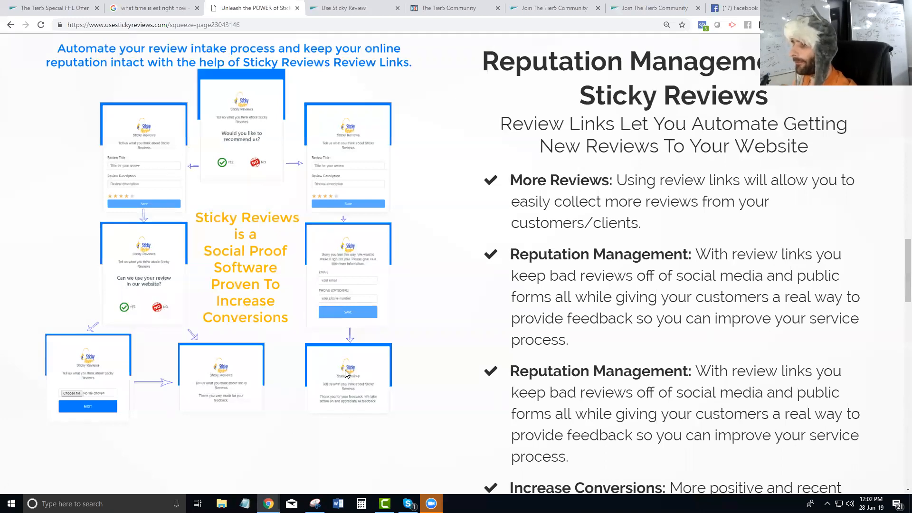
Write Negative Info Message #1 apologizing and asking for contact information so they can reach out
{"action": "left_click", "coordinate": [355, 10]}
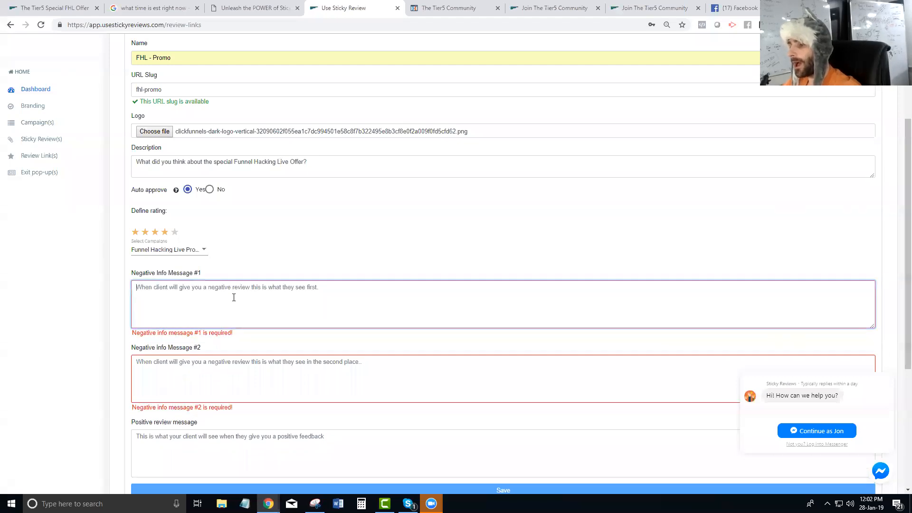
{"action": "type", "text": "We're so sorry that you didn't like "}
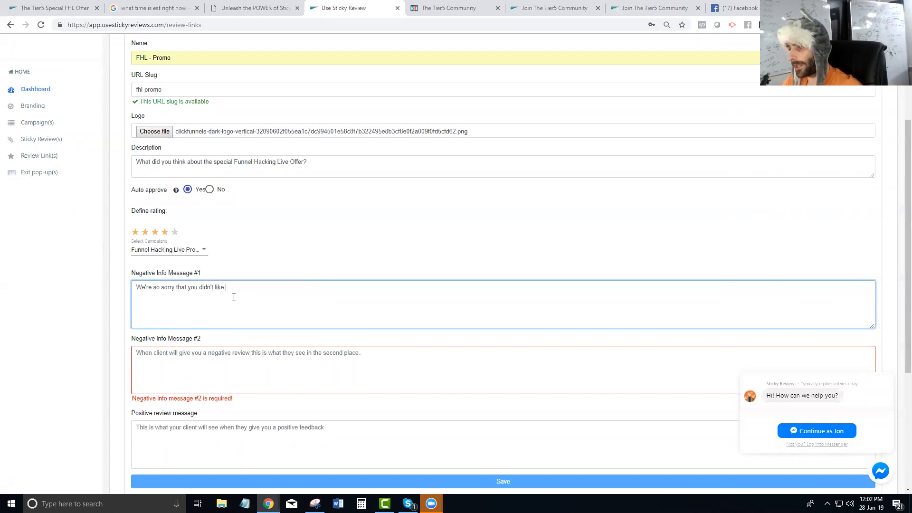
{"action": "type", "text": "our offfer."}
{"action": "type", "text": " can you please"}
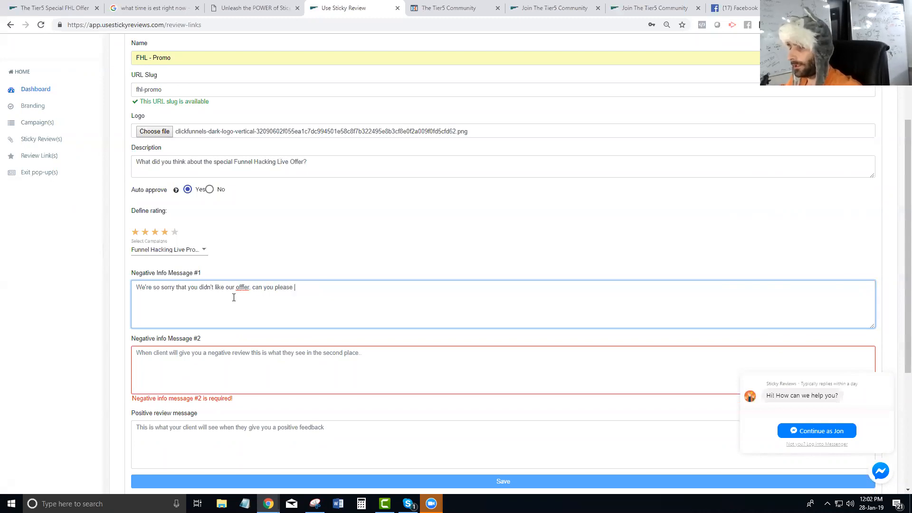
{"action": "type", "text": "provide y"}
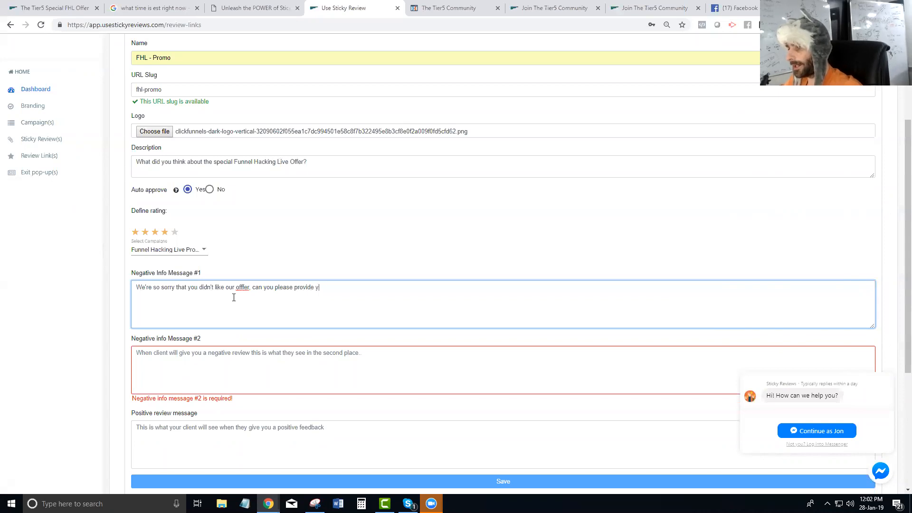
{"action": "type", "text": "o9ur contact information so we can reaach out"}
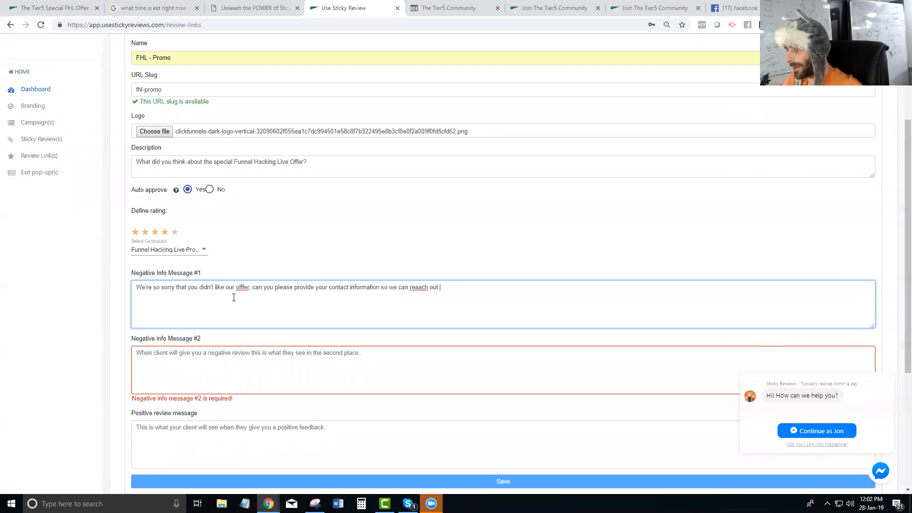
{"action": "key", "text": "BackSpace"}
{"action": "key", "text": "BackSpace"}
{"action": "key", "text": "BackSpace"}
{"action": "key", "text": "BackSpace"}
{"action": "key", "text": "BackSpace"}
{"action": "key", "text": "BackSpace"}
{"action": "key", "text": "BackSpace"}
{"action": "type", "text": "ch out"}
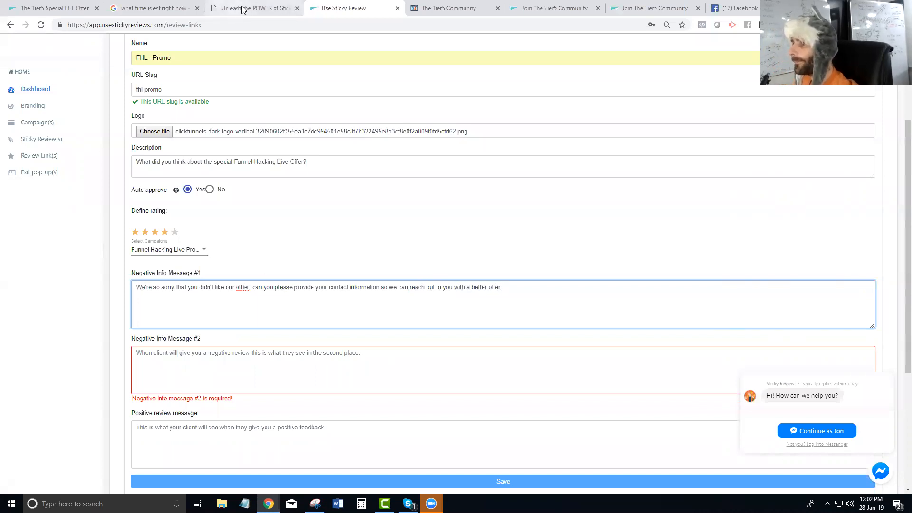
Write Negative Info Message #2: 'Thanks for your feedback. Someone will be in touch with you shortly.'
{"action": "left_click", "coordinate": [246, 366]}
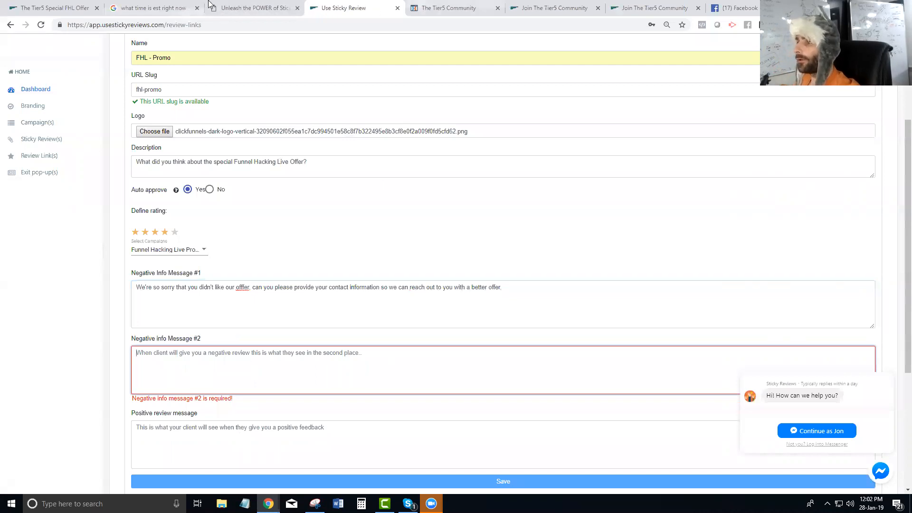
{"action": "left_click", "coordinate": [228, 6]}
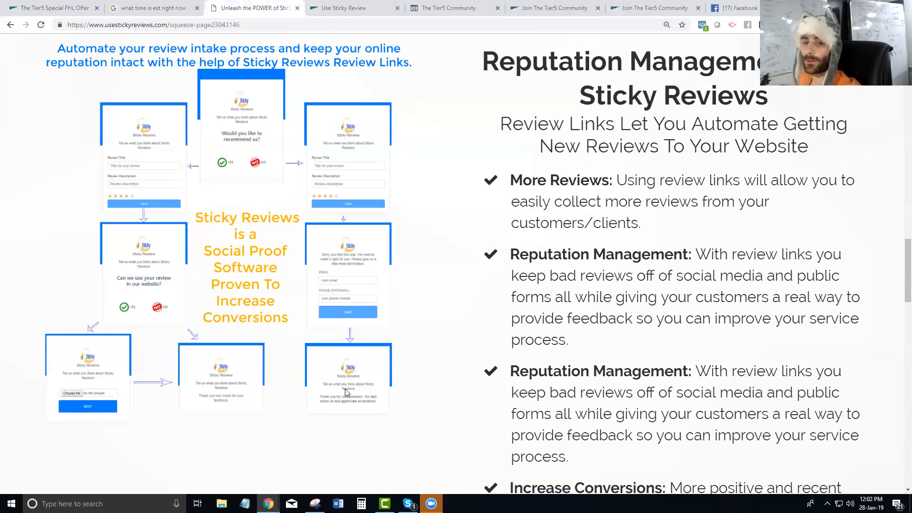
{"action": "left_click", "coordinate": [328, 8]}
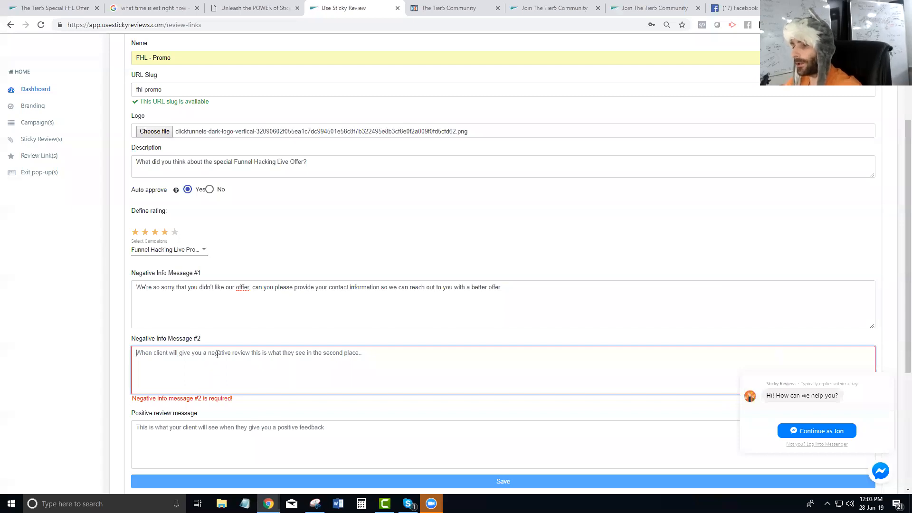
{"action": "type", "text": "Thanks for your f"}
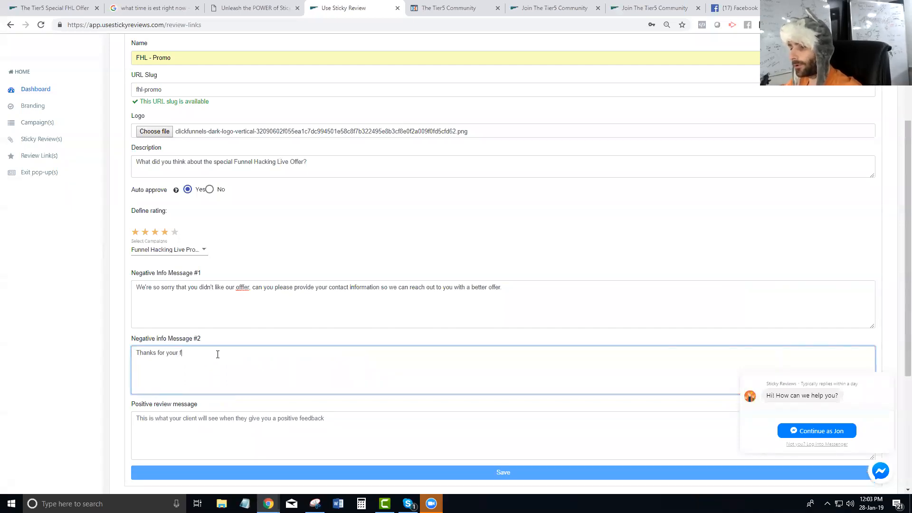
{"action": "type", "text": "eedback. Some"}
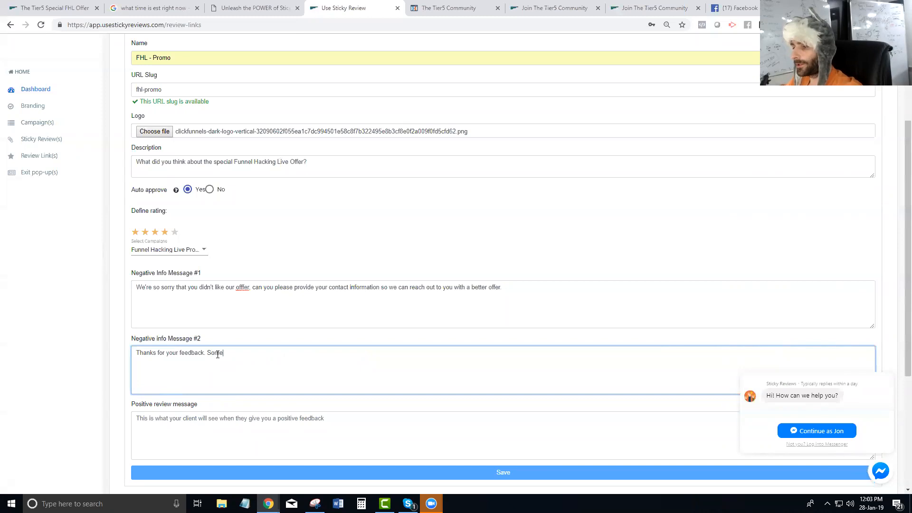
{"action": "type", "text": "one will be in touch with you shortly."}
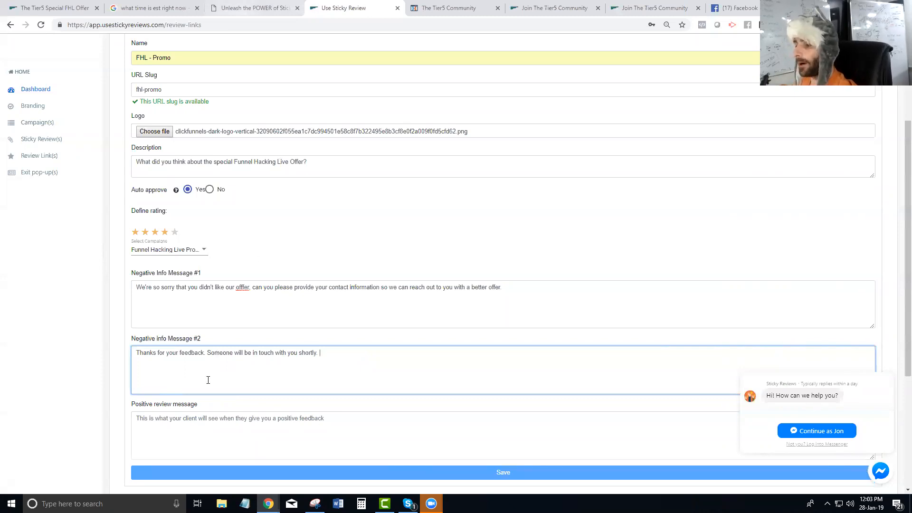
{"action": "left_click", "coordinate": [219, 438]}
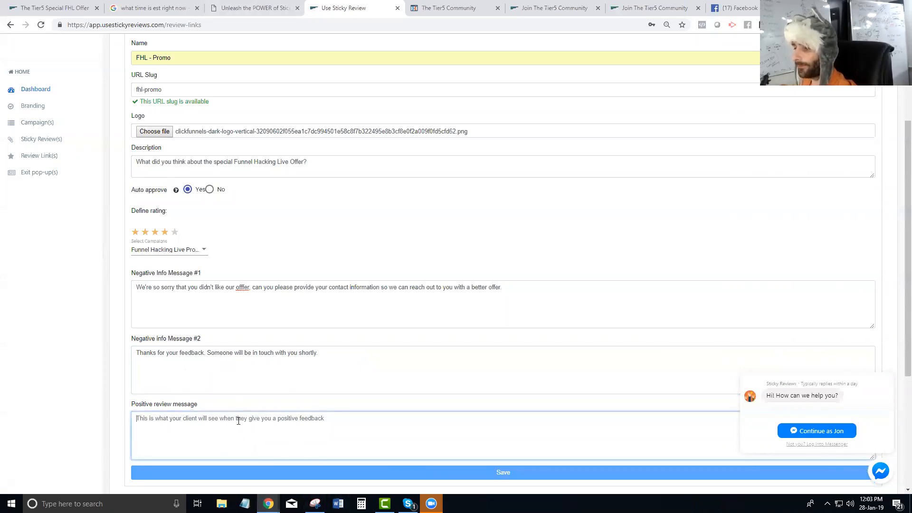
Enter a positive review message thanking reviewers and inviting them to email the support address for help
{"action": "left_click", "coordinate": [254, 8]}
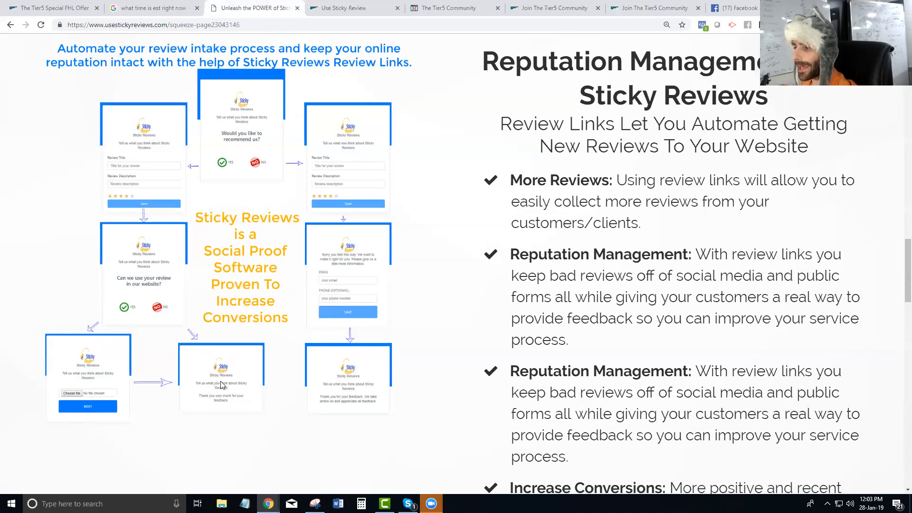
{"action": "left_click", "coordinate": [354, 8]}
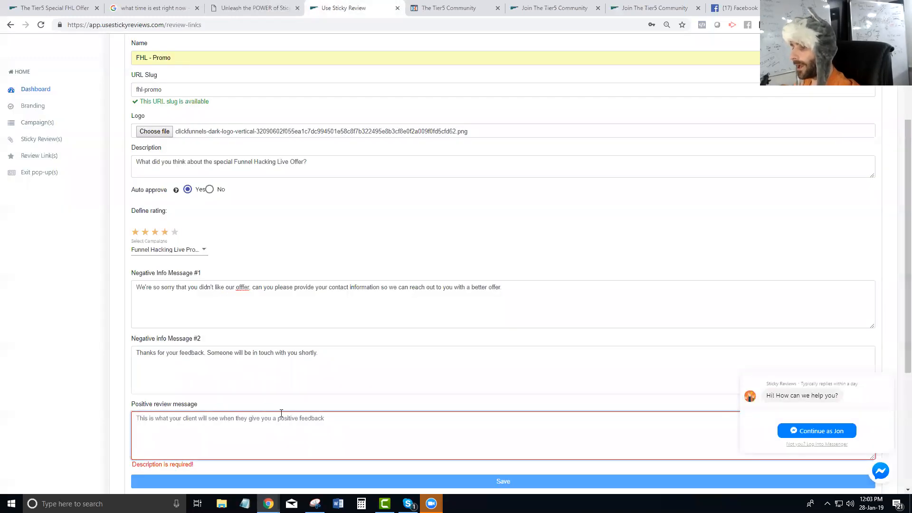
{"action": "left_click", "coordinate": [286, 431]}
{"action": "type", "text": "Thank you fo much "}
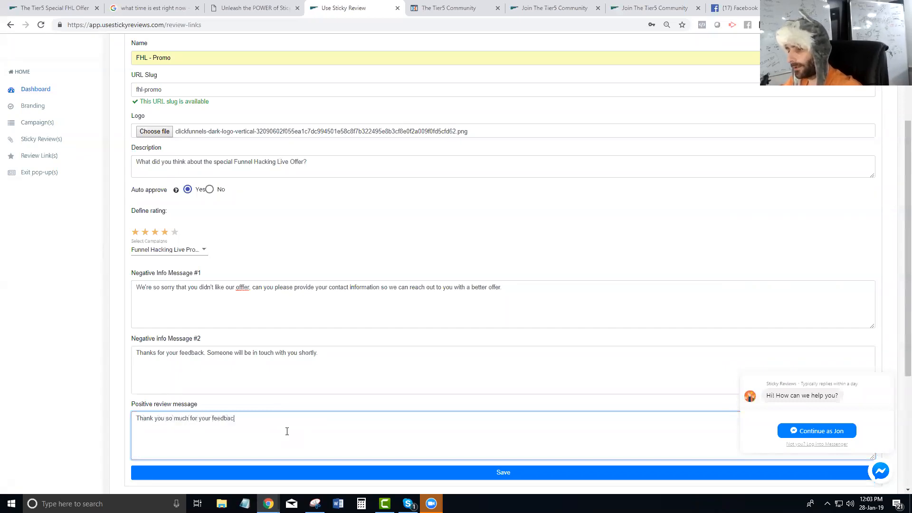
{"action": "type", "text": "for your feedback. Email"}
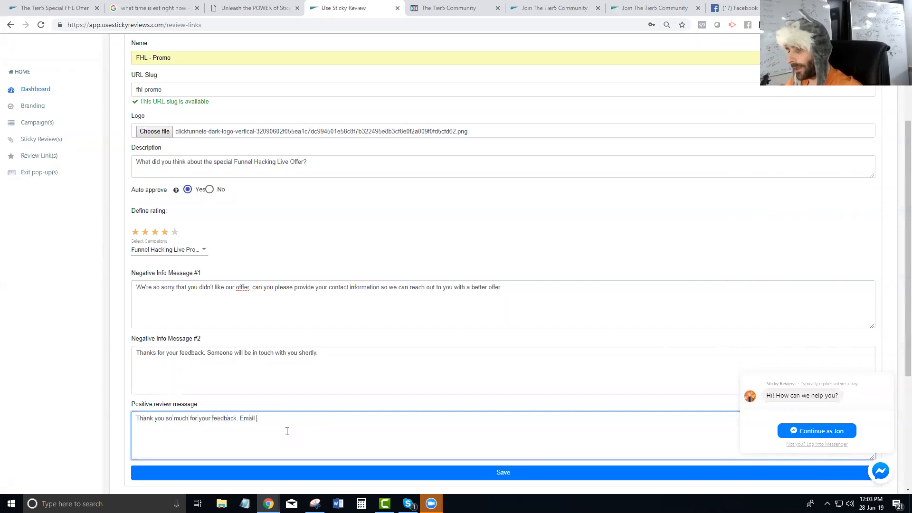
{"action": "type", "text": "we can ehlp you with!"}
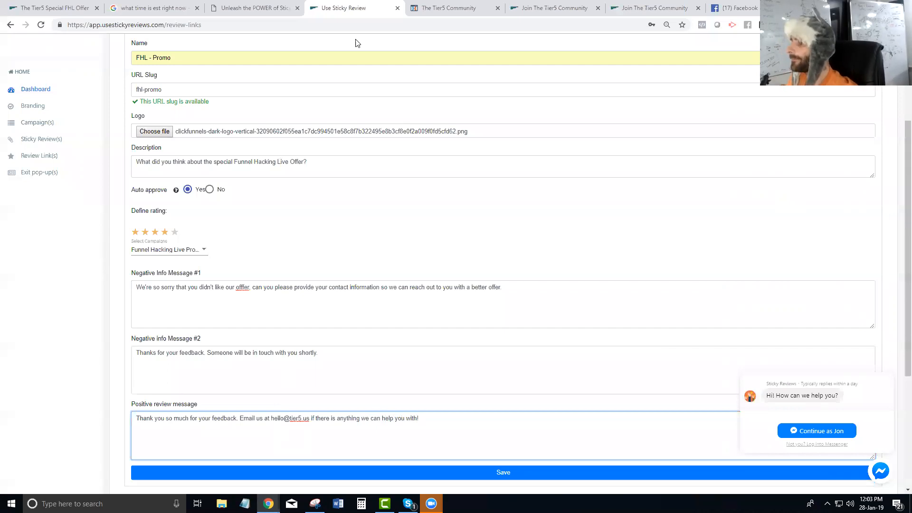
{"action": "scroll", "coordinate": [423, 61], "scroll_direction": "up", "scroll_amount": 3}
{"action": "scroll", "coordinate": [840, 470], "scroll_direction": "down", "scroll_amount": 6}
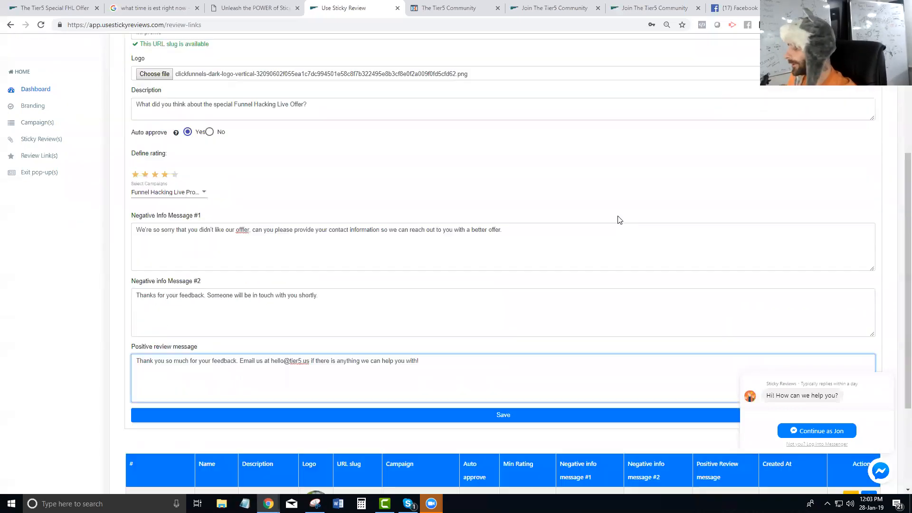
{"action": "left_click", "coordinate": [880, 472]}
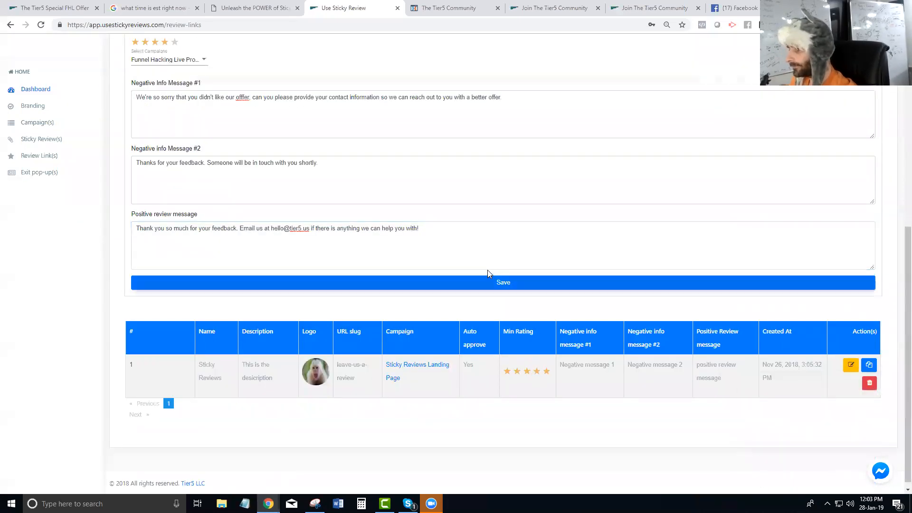
Save the FHL - Promo review link and open a new incognito browser window
{"action": "left_click", "coordinate": [503, 283]}
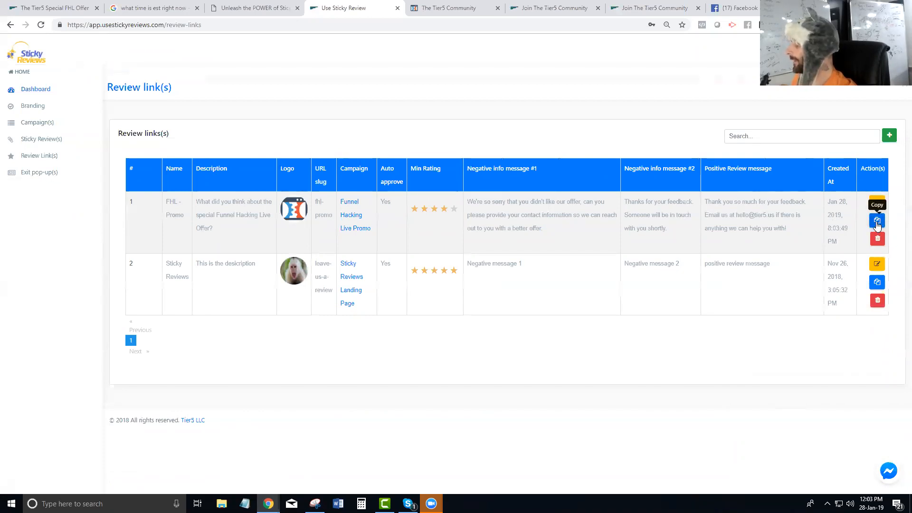
{"action": "left_click", "coordinate": [903, 25]}
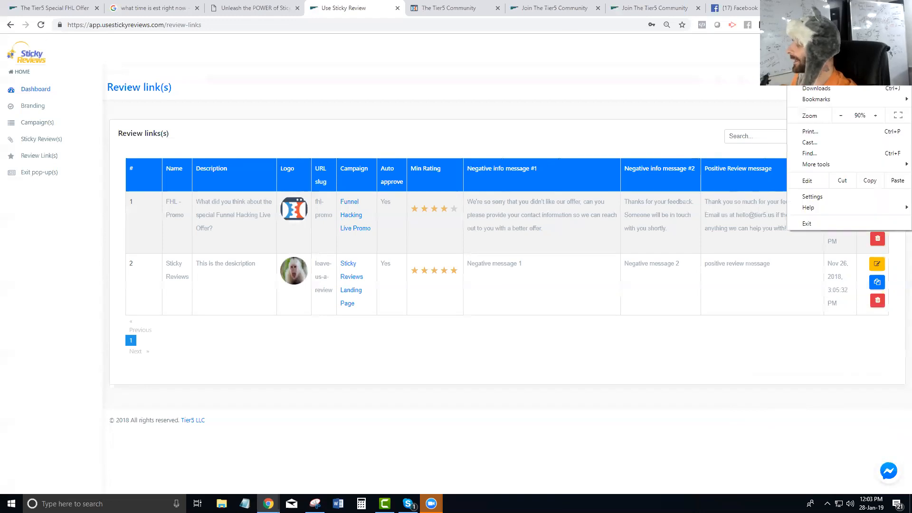
{"action": "left_click", "coordinate": [829, 61]}
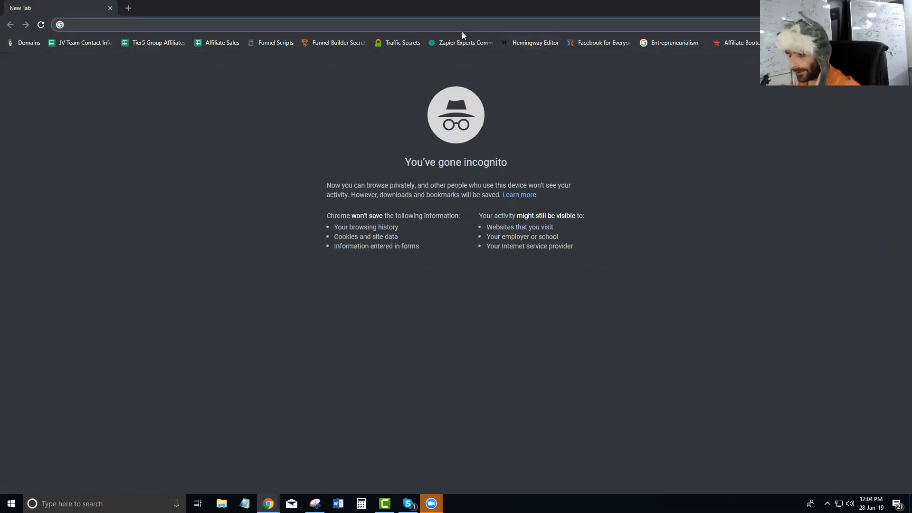
Load the pasted FHL - Promo review link in incognito and emulate an iPhone 6/7/8 screen
{"action": "type", "text": "https://app.usestickyreviews.com/user-review/fhl-promo"}
{"action": "key", "text": "Return"}
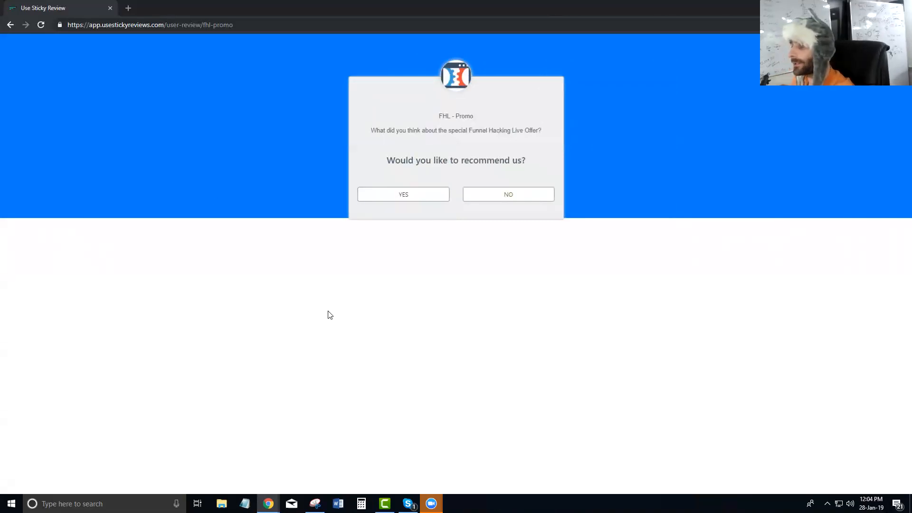
{"action": "key", "text": "F12"}
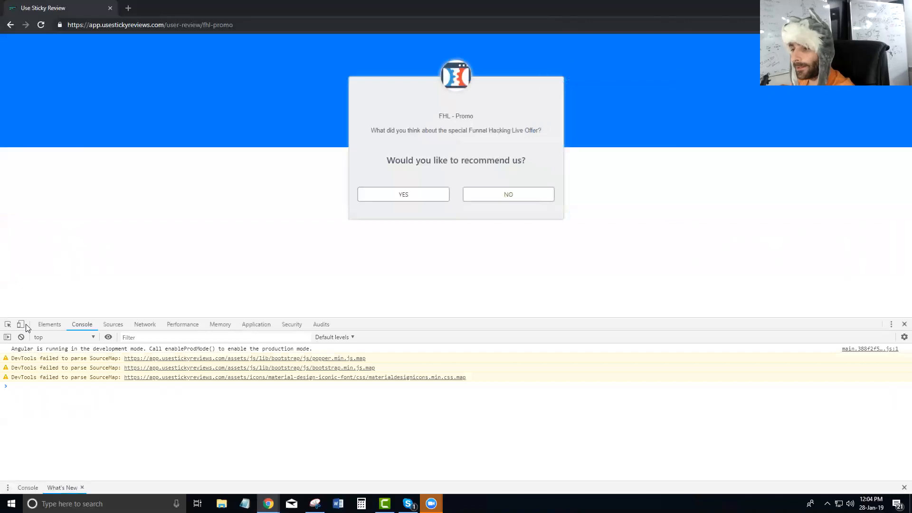
{"action": "left_click", "coordinate": [23, 325]}
{"action": "left_click_drag", "start_coordinate": [459, 317], "coordinate": [429, 434]}
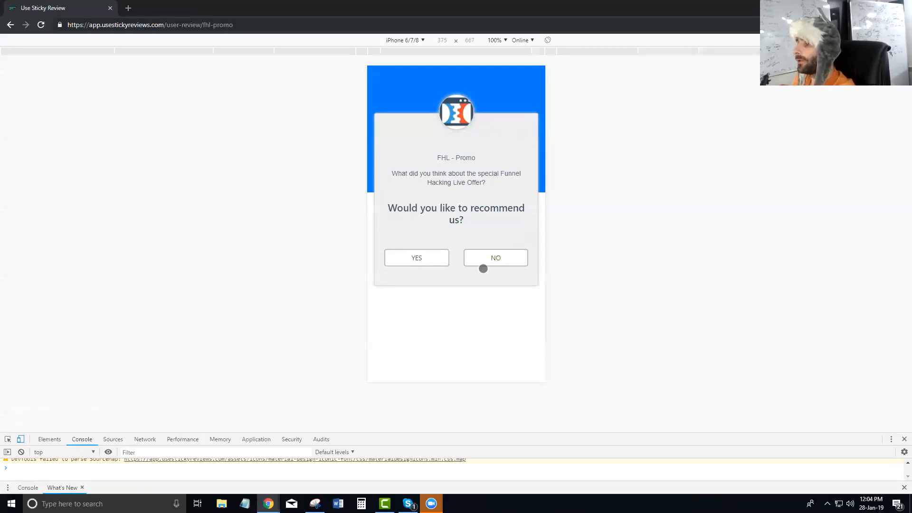
Recommend the offer and save a five-star review titled 'Best Offer Ever' with description 'Insane'
{"action": "left_click", "coordinate": [408, 256]}
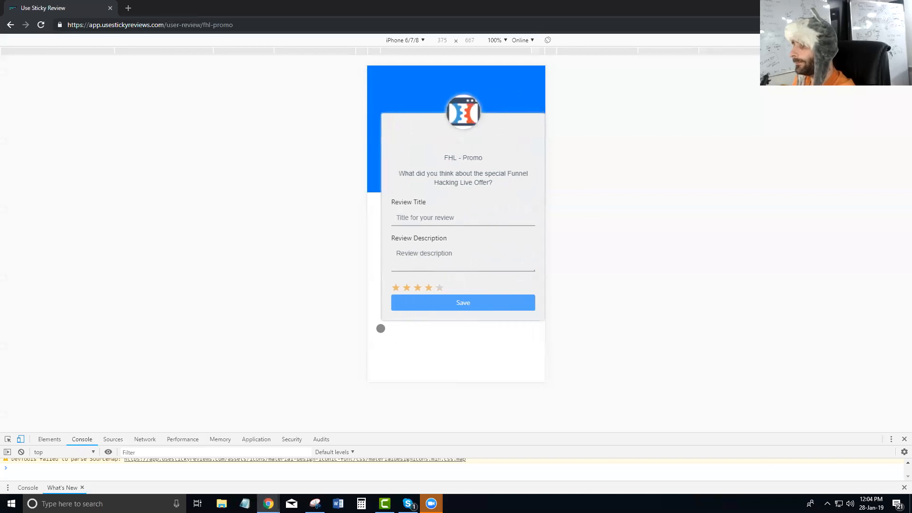
{"action": "left_click", "coordinate": [423, 216]}
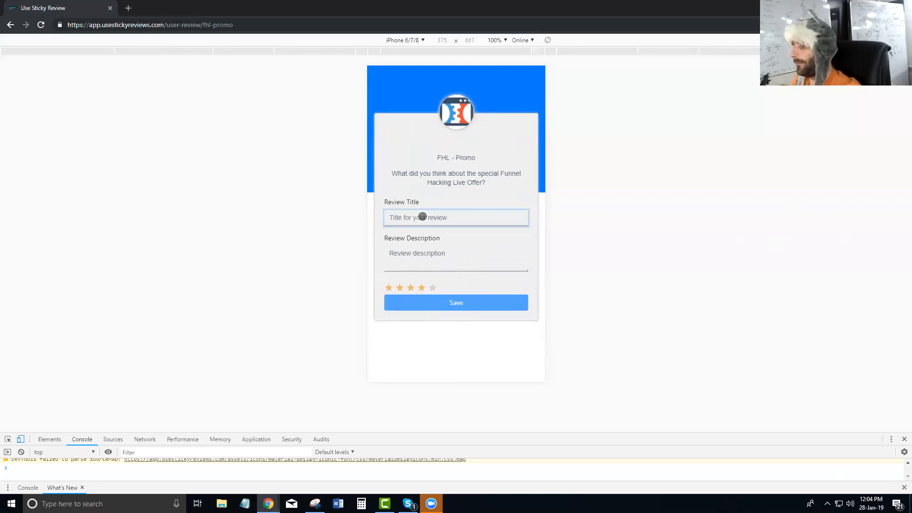
{"action": "type", "text": "Be"}
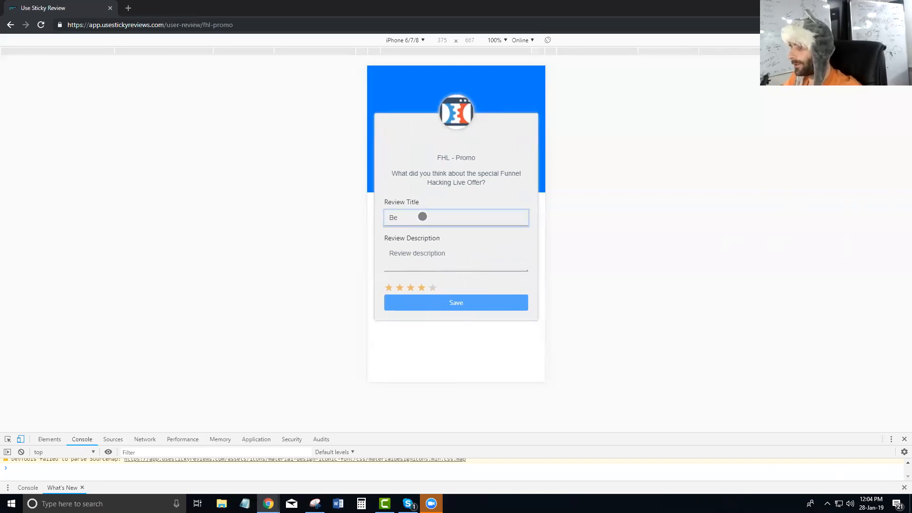
{"action": "type", "text": "wst Offer Ever"}
{"action": "key", "text": "Tab"}
{"action": "type", "text": "C"}
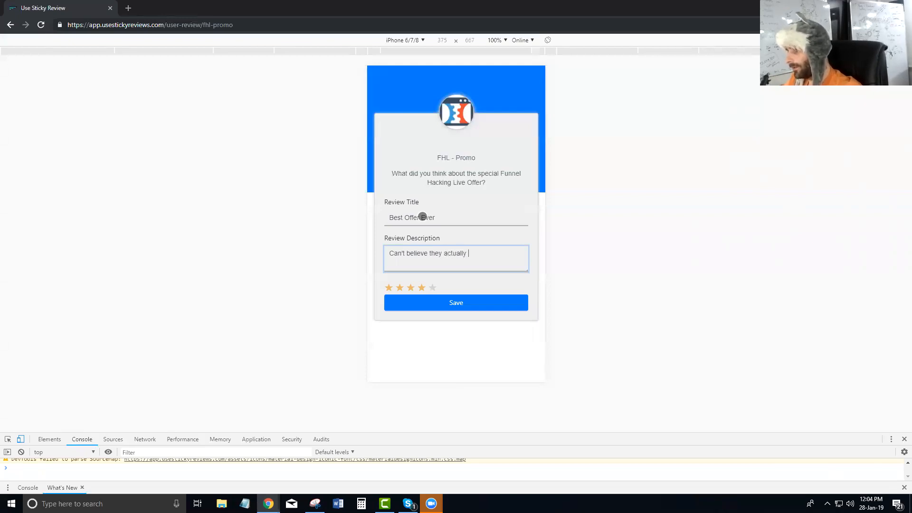
{"action": "type", "text": "Insane value!!!"}
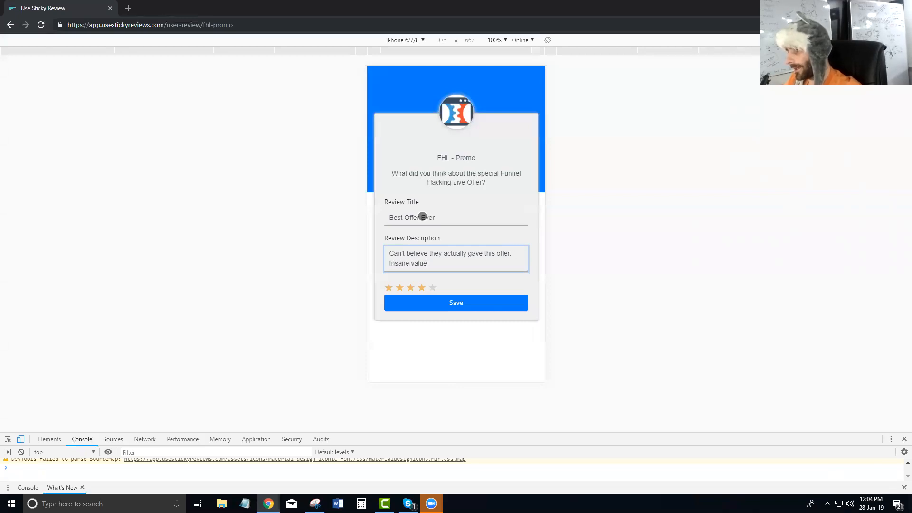
{"action": "left_click", "coordinate": [435, 285]}
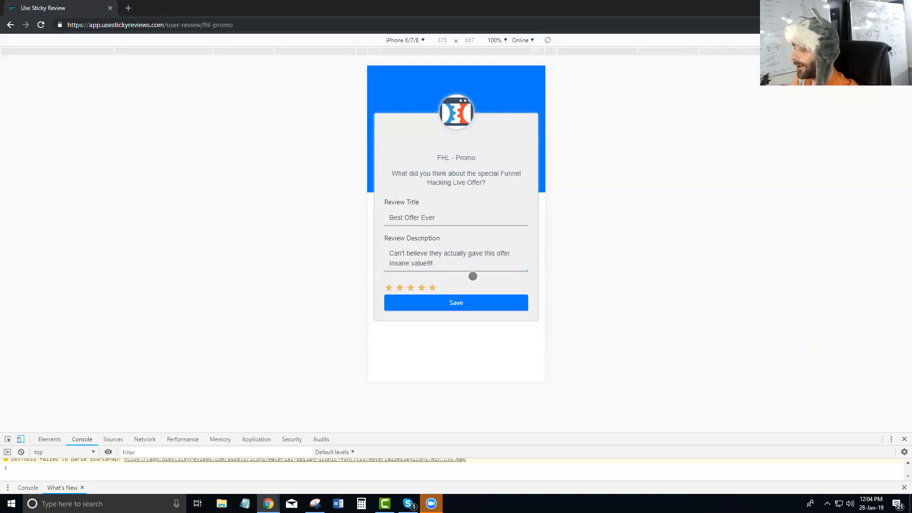
{"action": "left_click", "coordinate": [457, 303]}
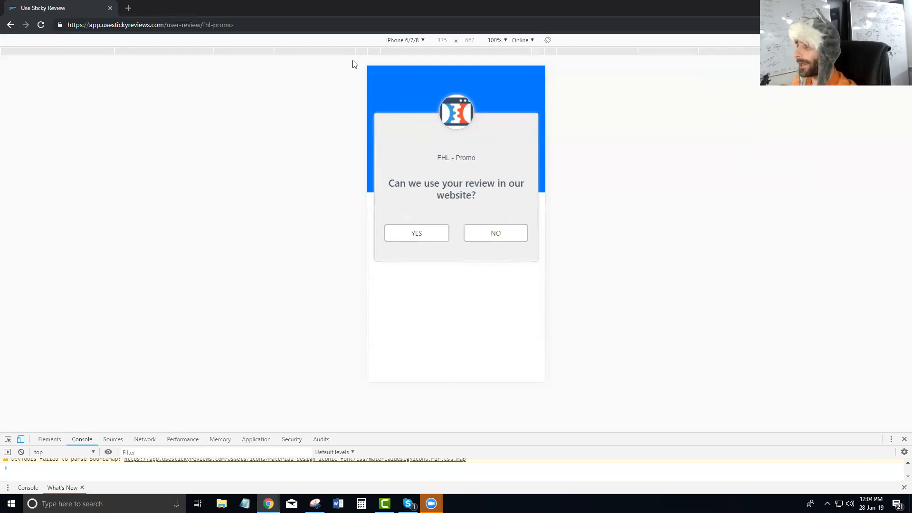
Switch back to the main Chrome window's Sticky Reviews Review link(s) list
{"action": "key", "text": "alt+Tab"}
{"action": "left_click", "coordinate": [225, 5]}
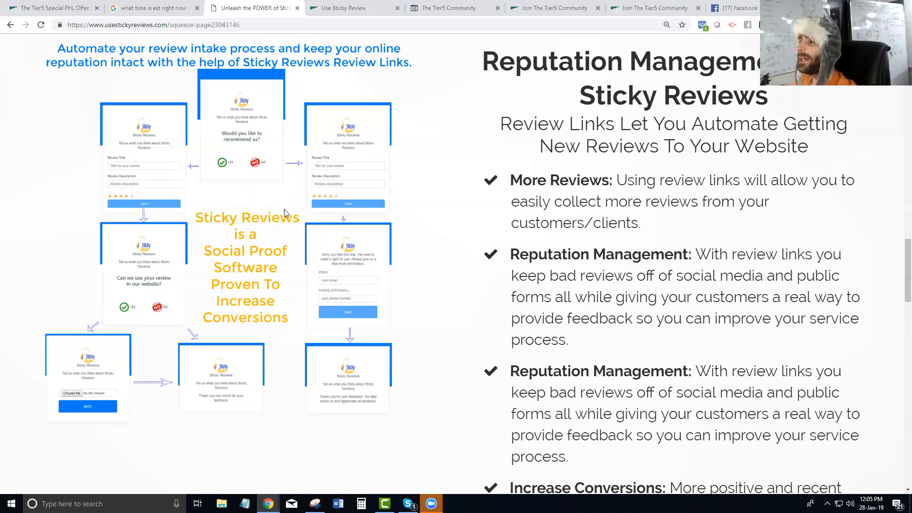
{"action": "left_click", "coordinate": [342, 8]}
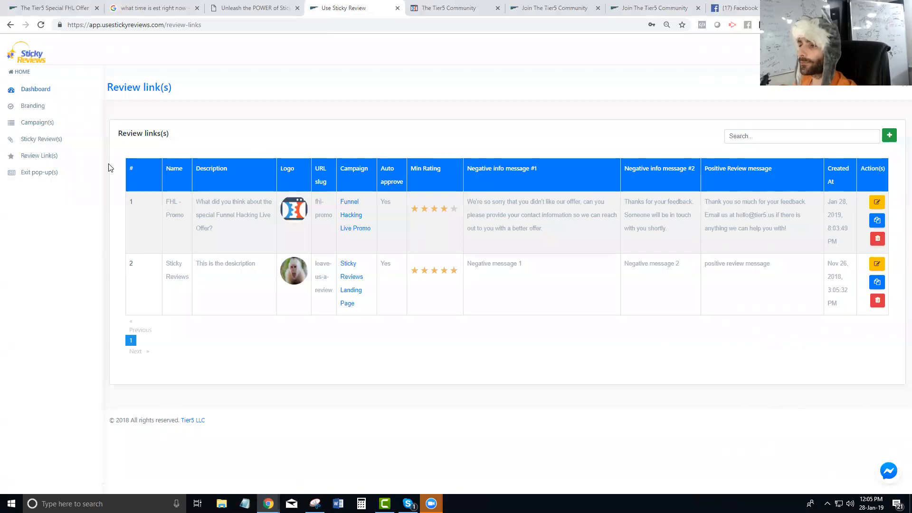
Check the New, Sticky and Negative review lists, then bring back the maximized incognito review page
{"action": "left_click", "coordinate": [41, 142]}
{"action": "left_click", "coordinate": [214, 172]}
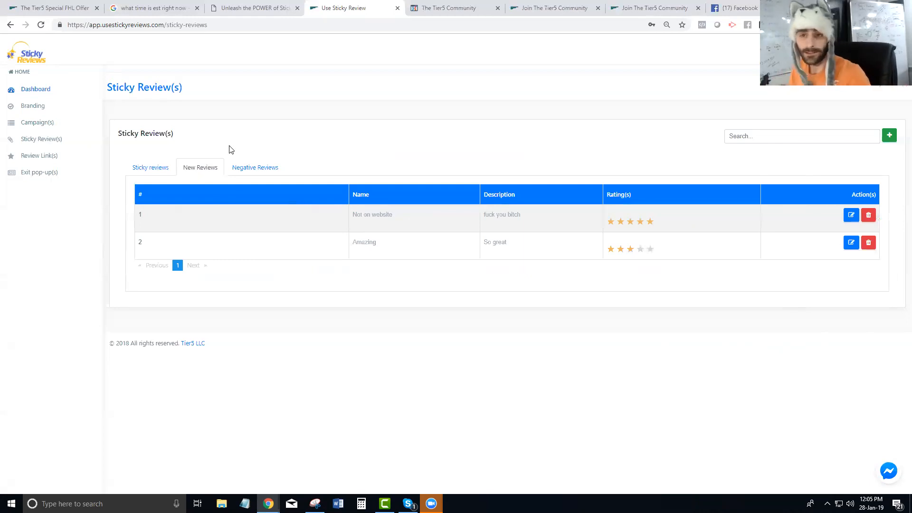
{"action": "left_click", "coordinate": [160, 168]}
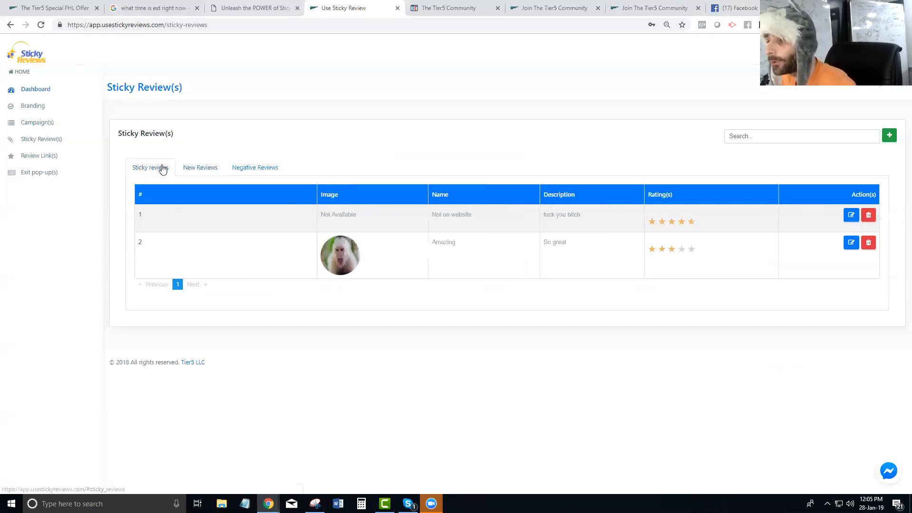
{"action": "right_click", "coordinate": [254, 170]}
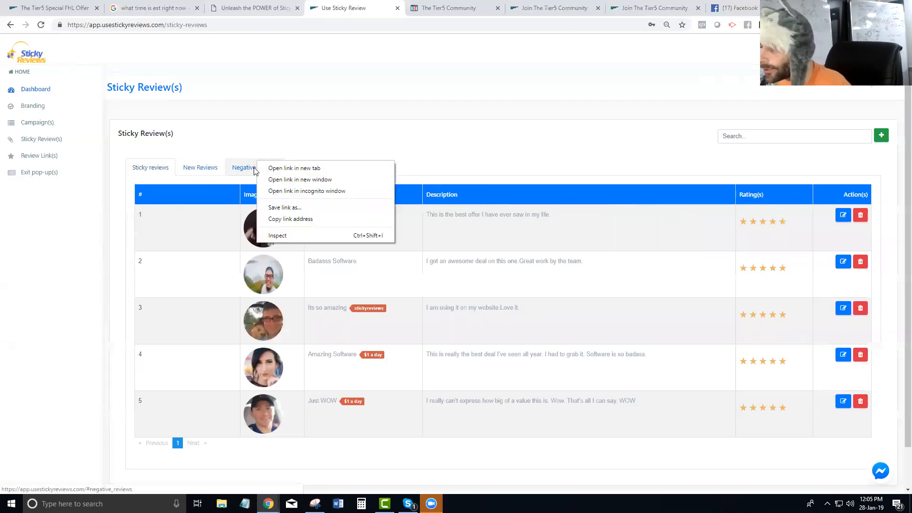
{"action": "left_click", "coordinate": [247, 171]}
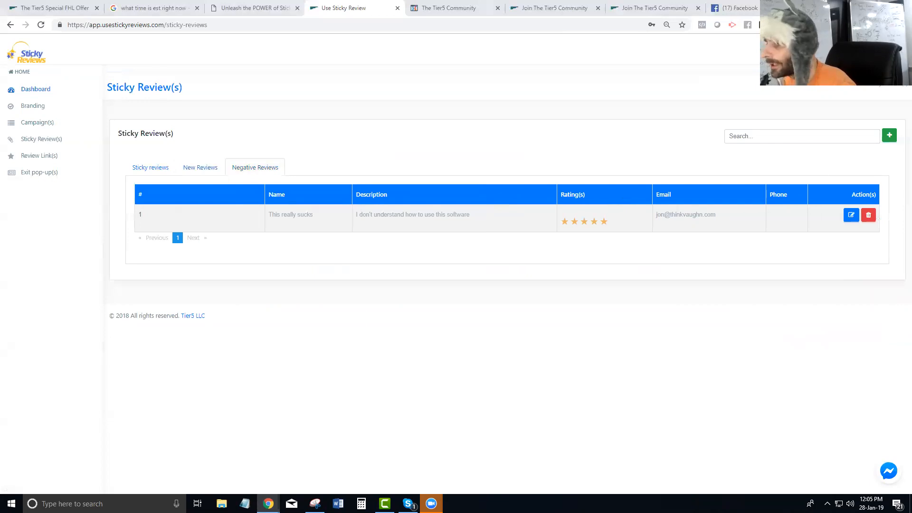
{"action": "key", "text": "alt+Tab"}
{"action": "left_click", "coordinate": [678, 58]}
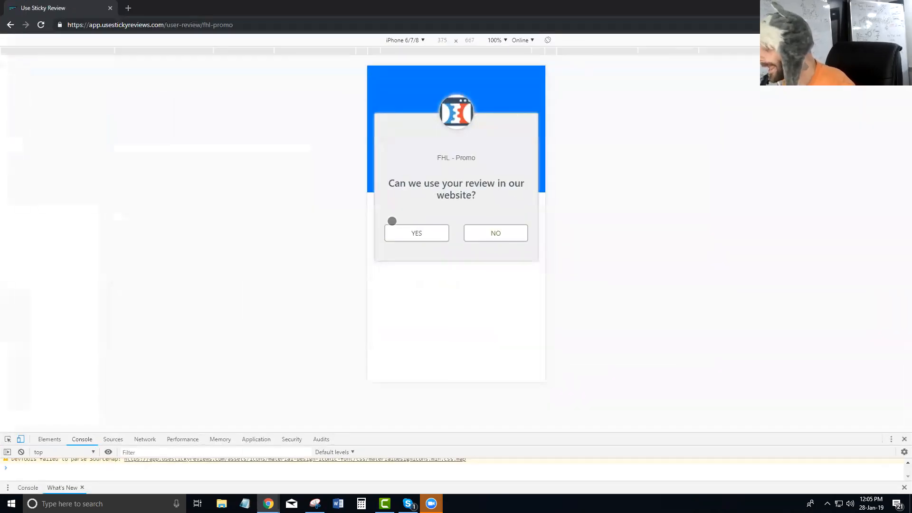
Allow the review on the website, attach a headshot photo and finish submitting it
{"action": "left_click", "coordinate": [413, 233]}
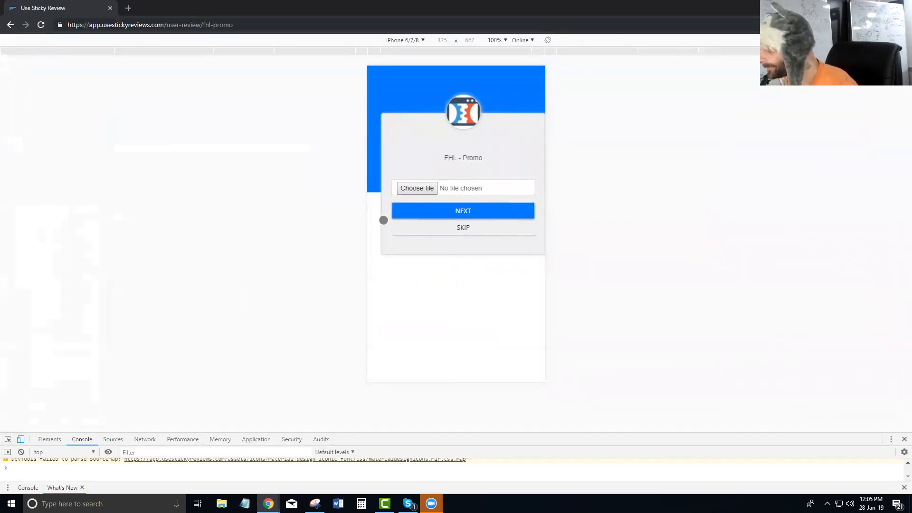
{"action": "left_click", "coordinate": [412, 187]}
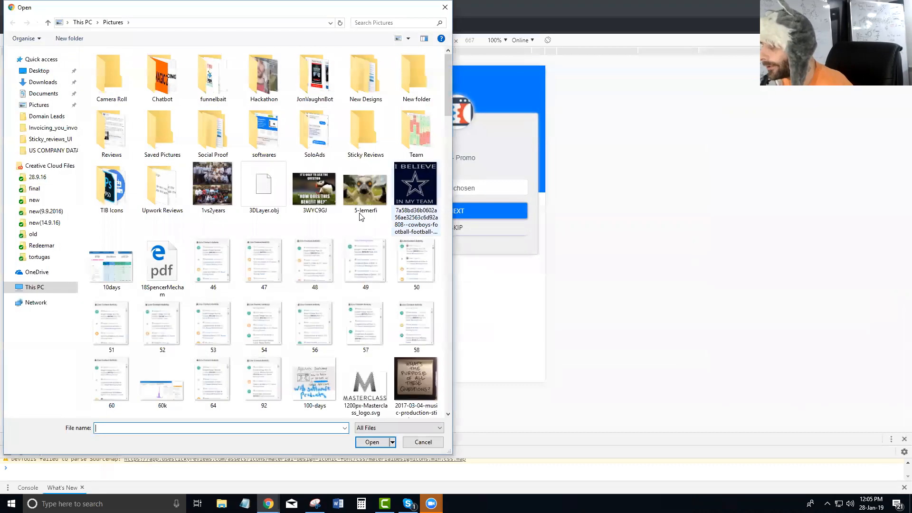
{"action": "scroll", "coordinate": [328, 193], "scroll_direction": "down", "scroll_amount": 5}
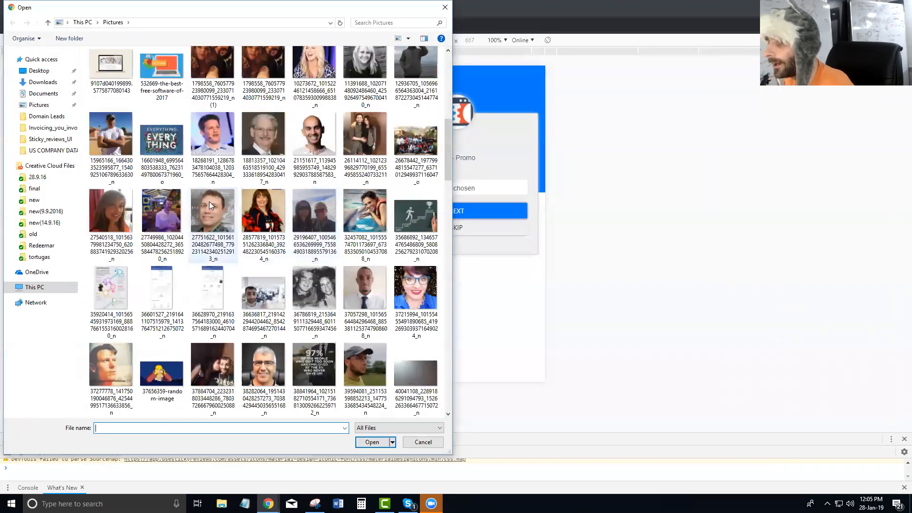
{"action": "left_click", "coordinate": [207, 145]}
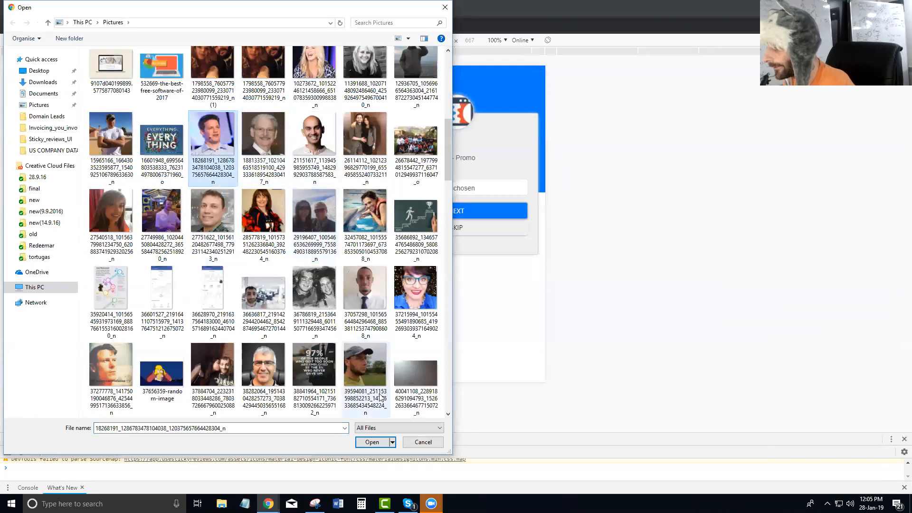
{"action": "left_click", "coordinate": [377, 445]}
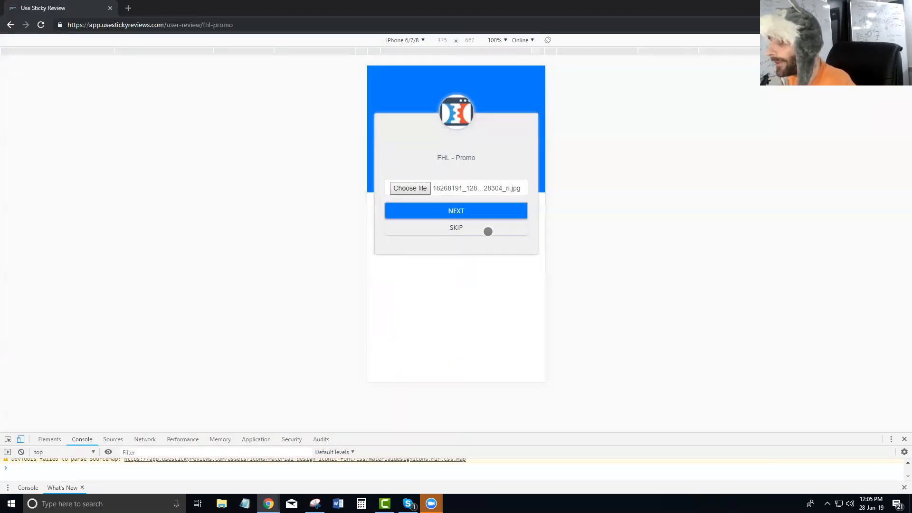
{"action": "left_click", "coordinate": [453, 210]}
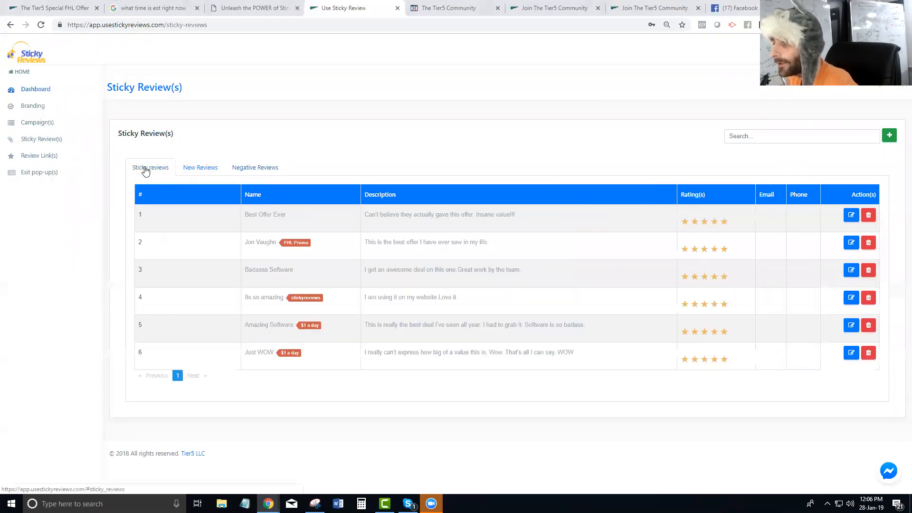
Switch to the Join The Tier5 Community signup tab
{"action": "left_click_drag", "start_coordinate": [304, 214], "coordinate": [243, 210]}
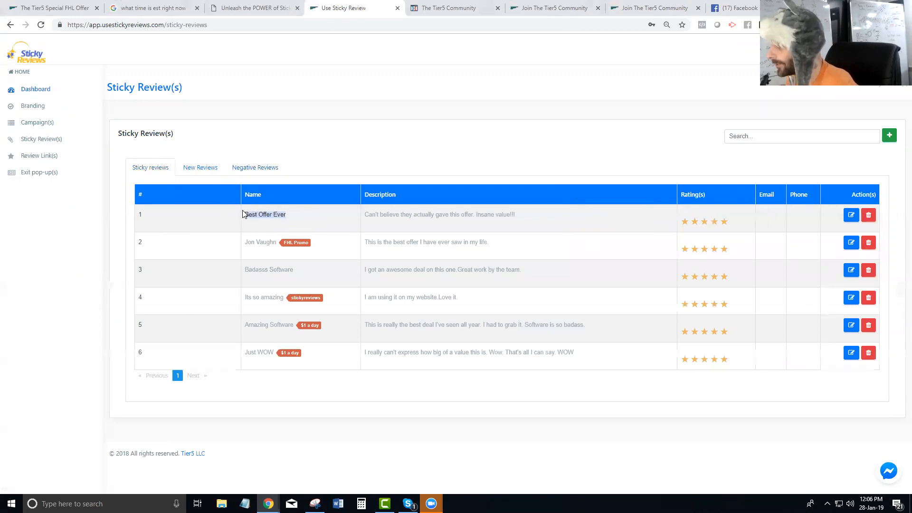
{"action": "left_click", "coordinate": [399, 216]}
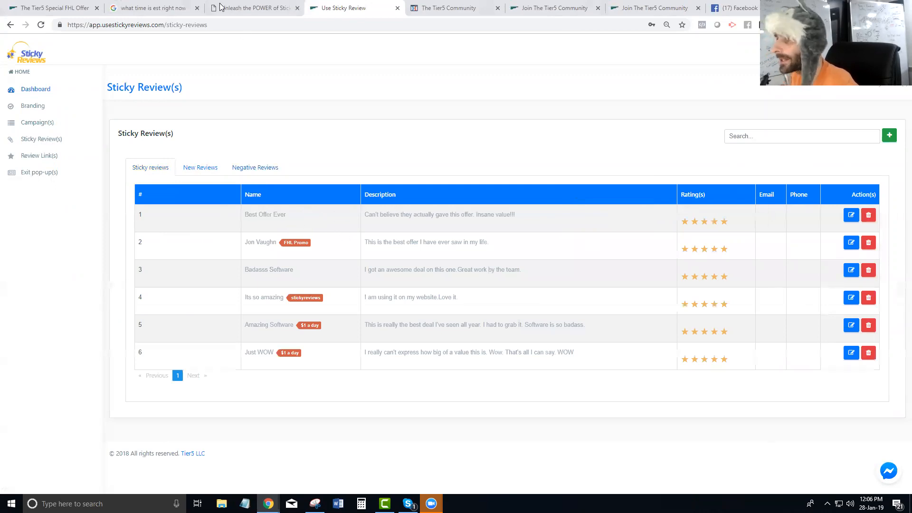
{"action": "left_click", "coordinate": [551, 8]}
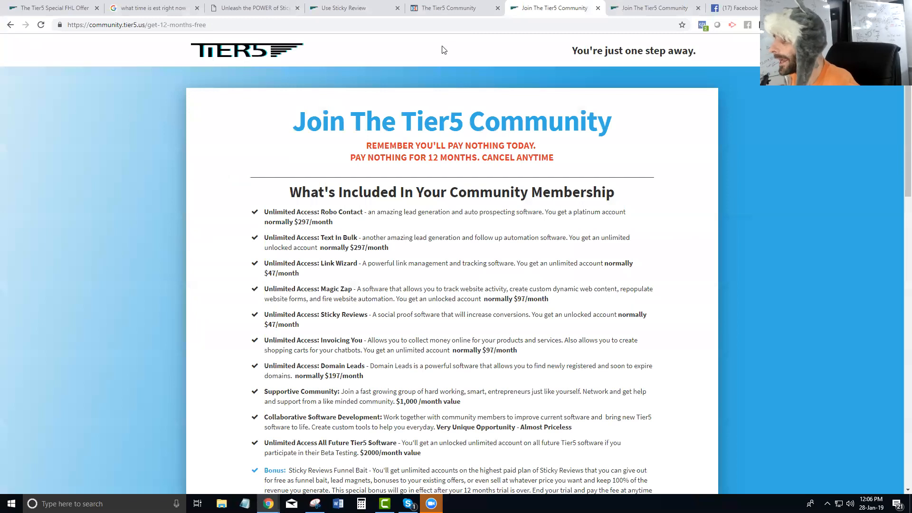
Go back to the FHL promo page, reload it and scroll through it
{"action": "left_click", "coordinate": [11, 25]}
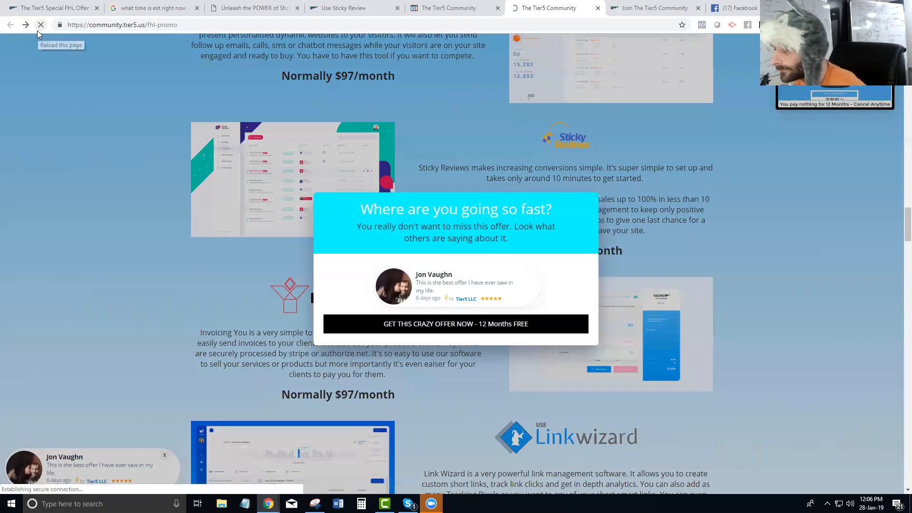
{"action": "left_click", "coordinate": [38, 28]}
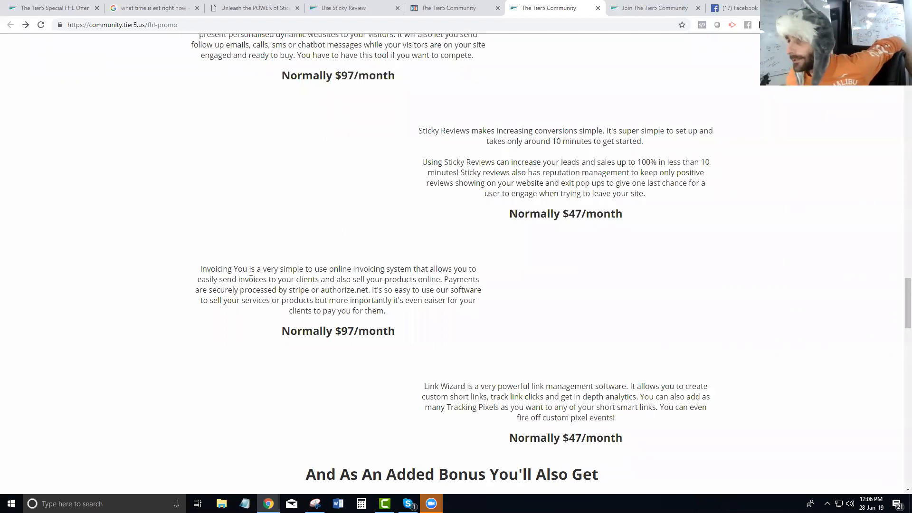
{"action": "scroll", "coordinate": [238, 228], "scroll_direction": "up", "scroll_amount": 10}
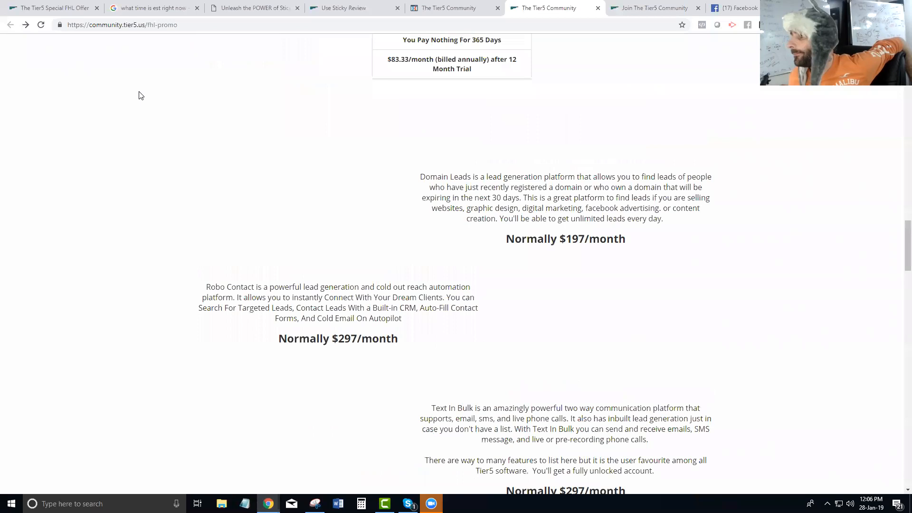
{"action": "left_click", "coordinate": [48, 27]}
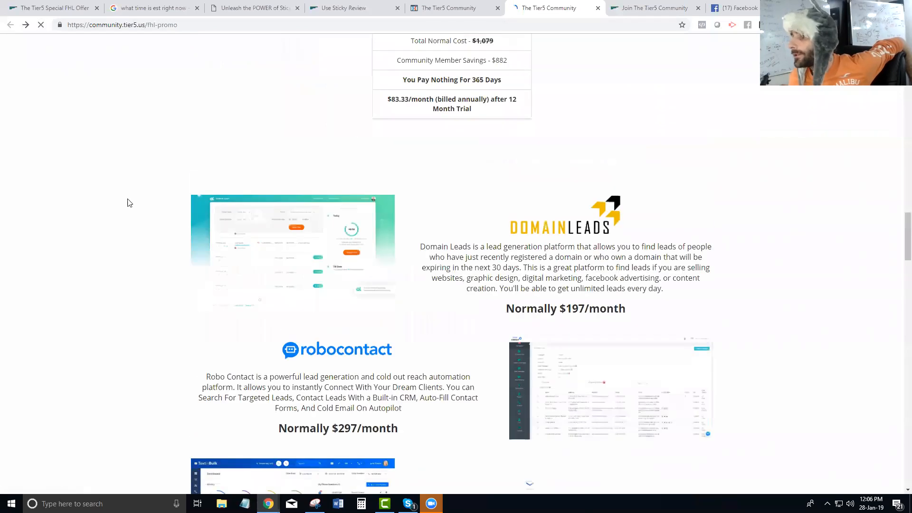
{"action": "scroll", "coordinate": [195, 210], "scroll_direction": "up", "scroll_amount": 20}
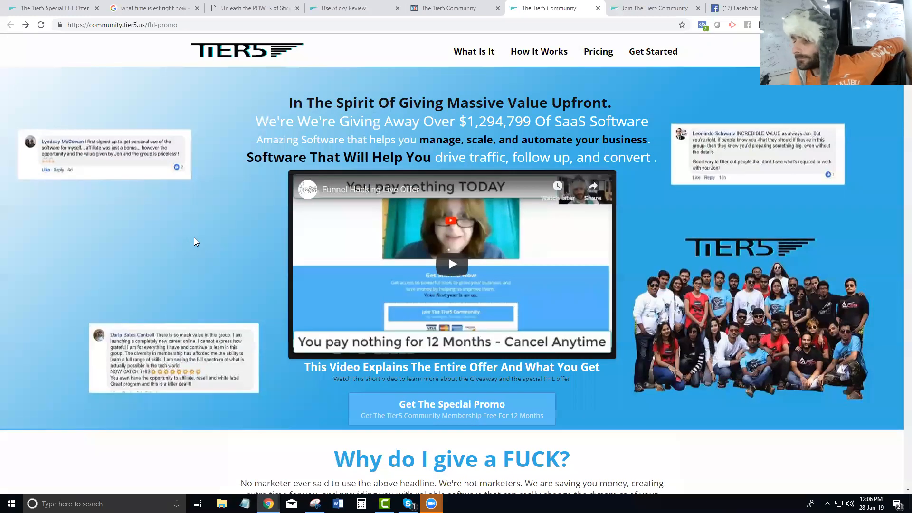
{"action": "scroll", "coordinate": [194, 237], "scroll_direction": "down", "scroll_amount": 2}
{"action": "scroll", "coordinate": [195, 237], "scroll_direction": "down", "scroll_amount": 2}
{"action": "scroll", "coordinate": [194, 237], "scroll_direction": "down", "scroll_amount": 2}
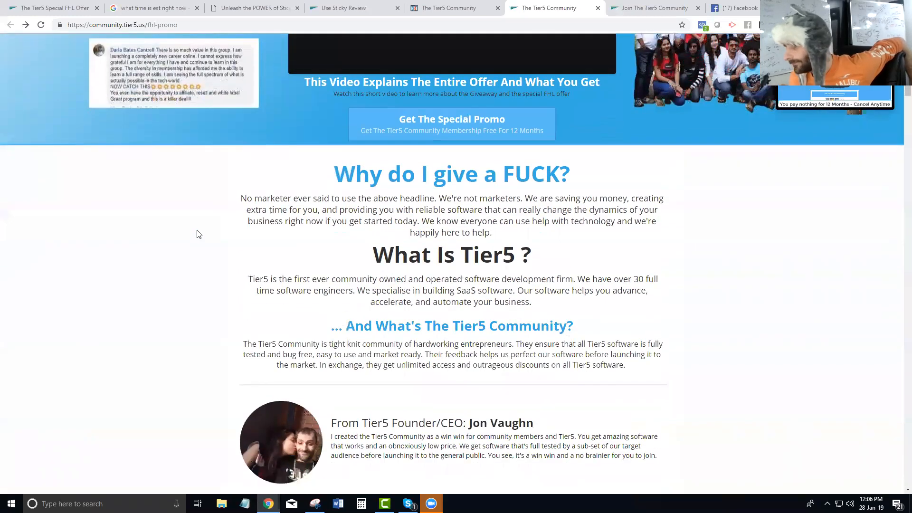
{"action": "scroll", "coordinate": [198, 233], "scroll_direction": "down", "scroll_amount": 2}
{"action": "scroll", "coordinate": [198, 233], "scroll_direction": "down", "scroll_amount": 1}
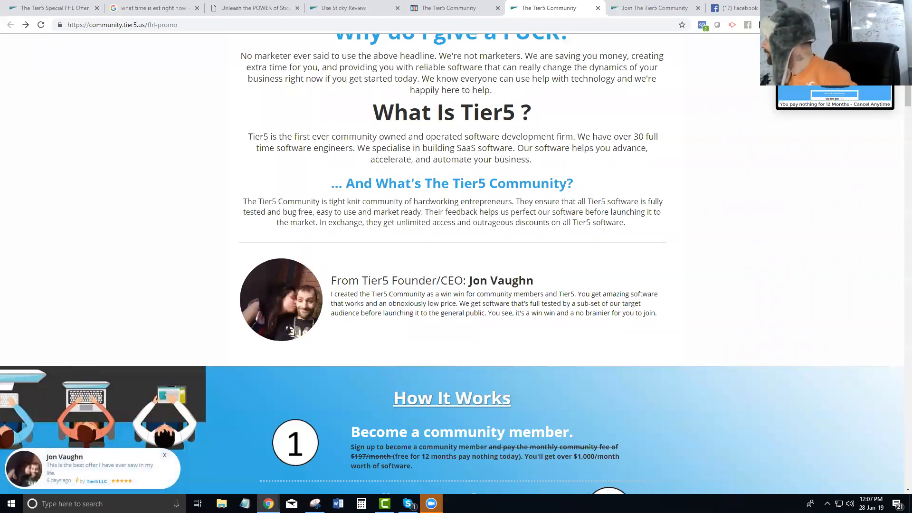
Bring the incognito review window forward, maximize it and reload the review page
{"action": "key", "text": "alt+Tab"}
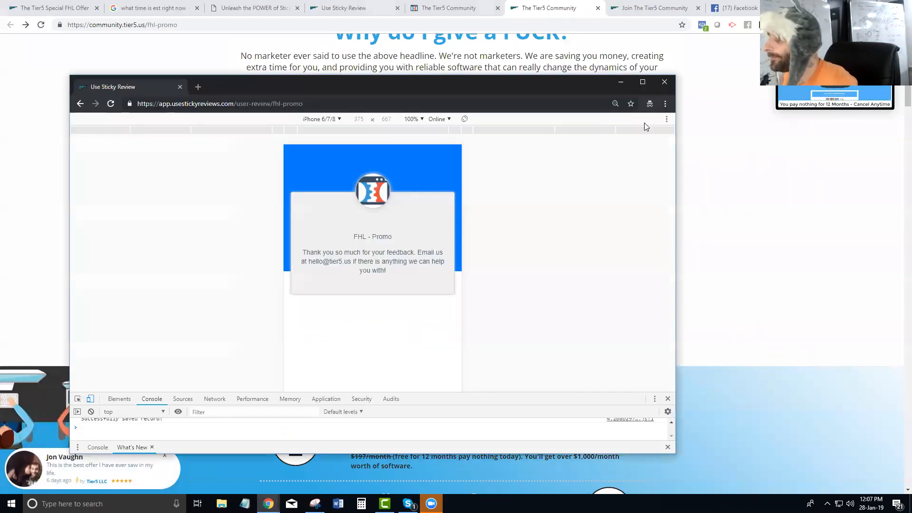
{"action": "left_click", "coordinate": [641, 82]}
{"action": "left_click", "coordinate": [41, 25]}
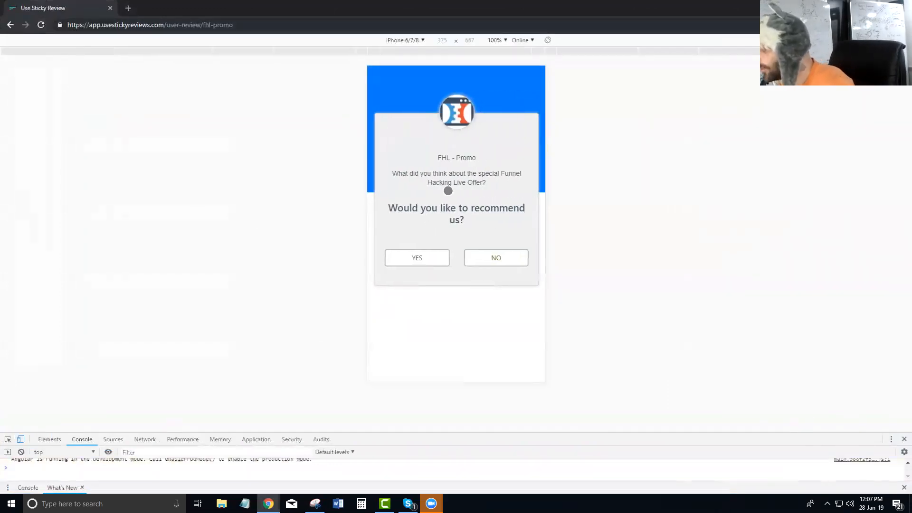
Recommend the offer and fill in a three-star review titled 'Pretty Good Offer'
{"action": "left_click", "coordinate": [416, 260]}
{"action": "left_click", "coordinate": [409, 218]}
{"action": "type", "text": "Pretty Good Offer"}
{"action": "key", "text": "Tab"}
{"action": "type", "text": "Wa"}
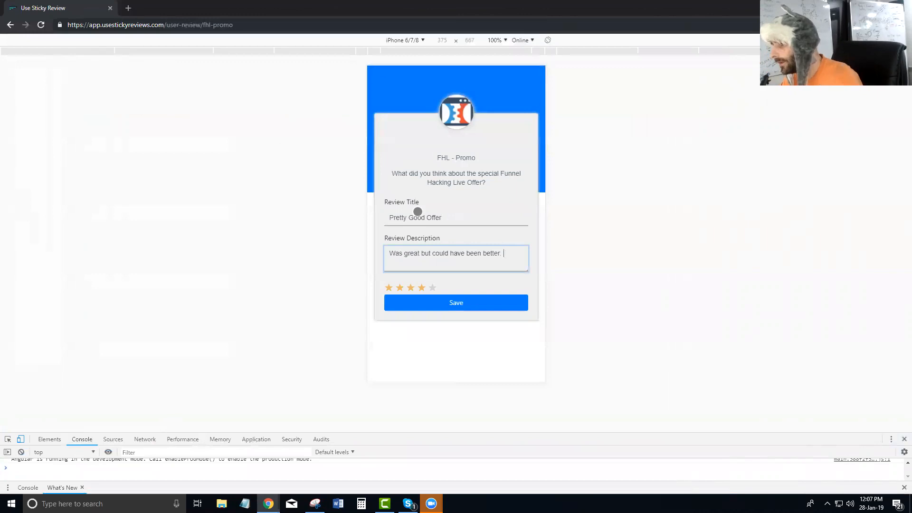
{"action": "left_click", "coordinate": [410, 288]}
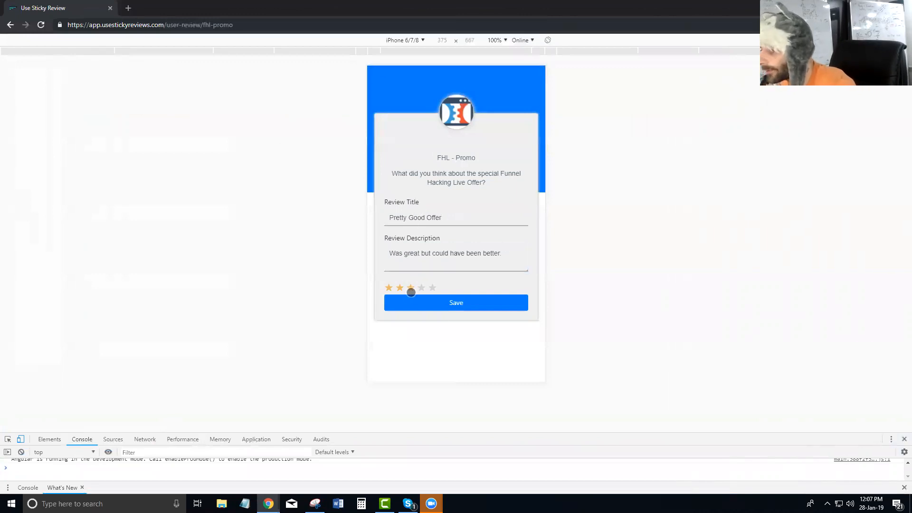
Check the FHL - Promo link's settings in the Sticky Reviews dashboard
{"action": "left_click_drag", "start_coordinate": [249, 9], "coordinate": [911, 190]}
{"action": "left_click", "coordinate": [255, 8]}
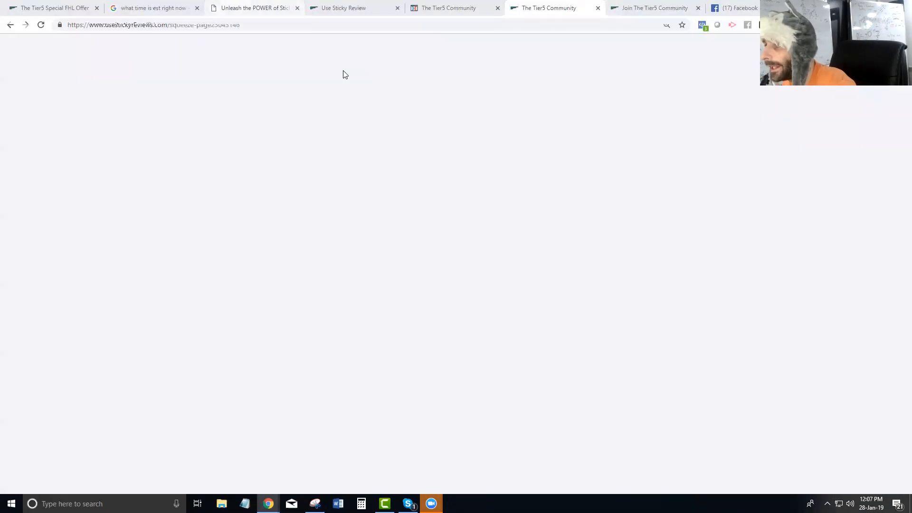
{"action": "left_click", "coordinate": [339, 8]}
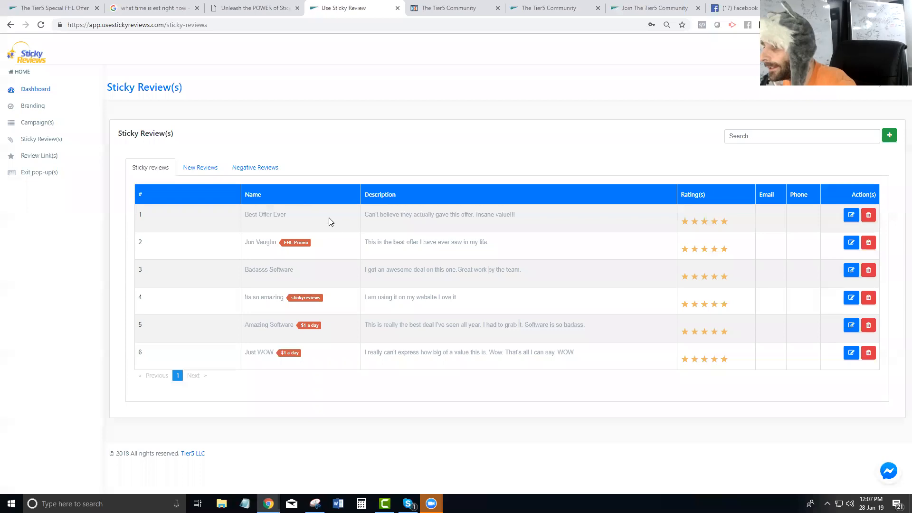
{"action": "left_click", "coordinate": [39, 156]}
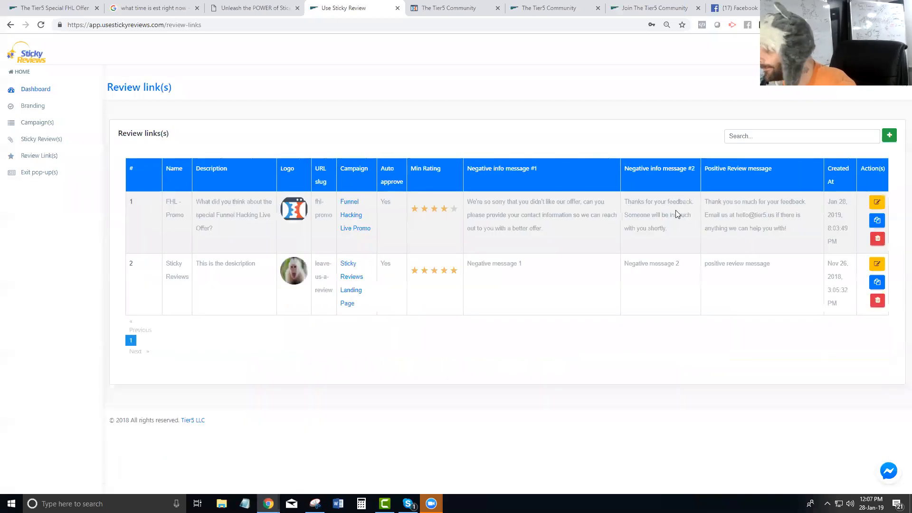
{"action": "left_click", "coordinate": [876, 202]}
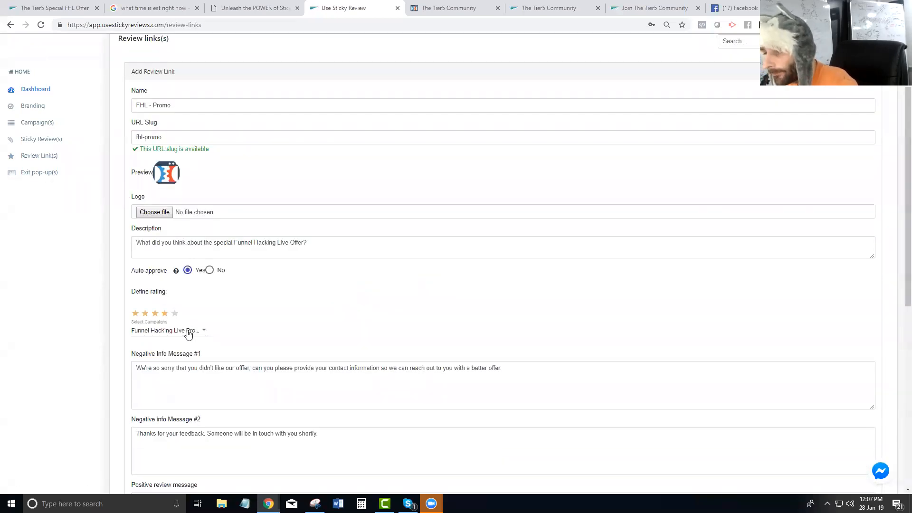
{"action": "left_click_drag", "start_coordinate": [911, 194], "coordinate": [418, 75]}
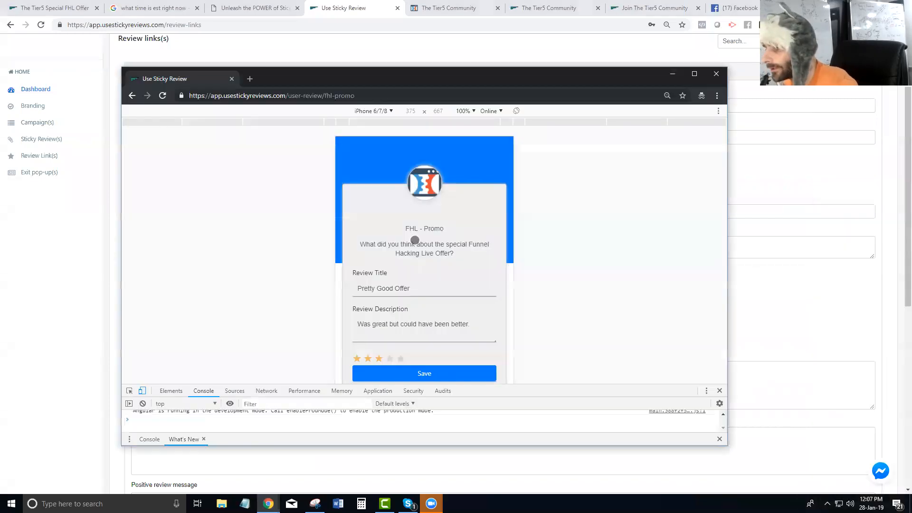
Save the review, allow its use on the website and skip the photo
{"action": "left_click", "coordinate": [424, 376]}
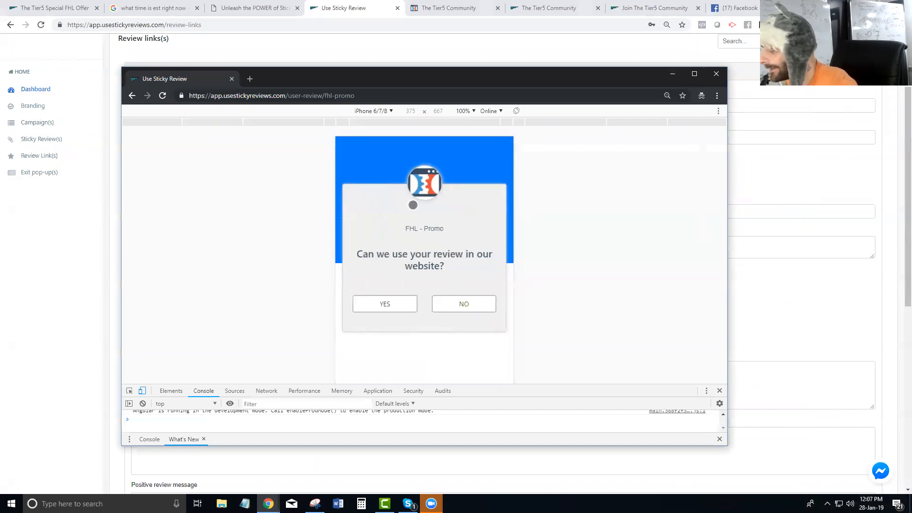
{"action": "scroll", "coordinate": [419, 263], "scroll_direction": "down", "scroll_amount": 4}
{"action": "scroll", "coordinate": [442, 206], "scroll_direction": "up", "scroll_amount": 4}
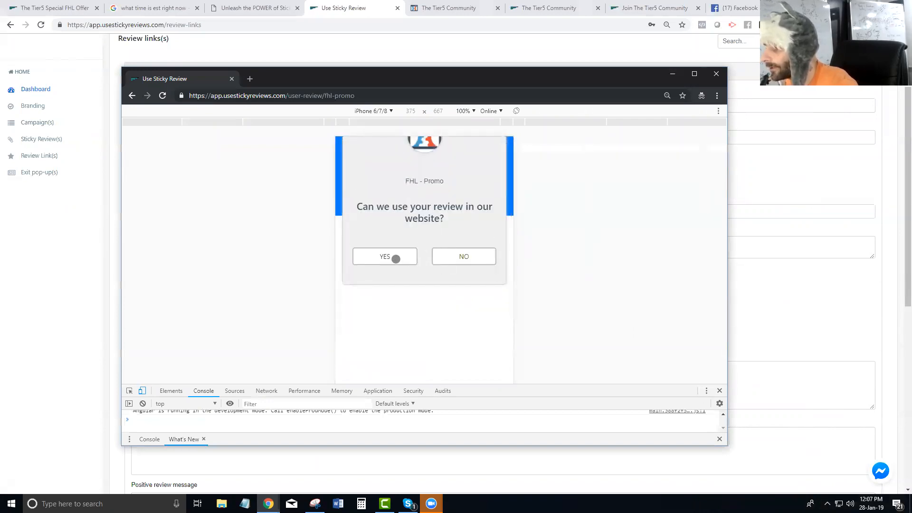
{"action": "left_click", "coordinate": [393, 256]}
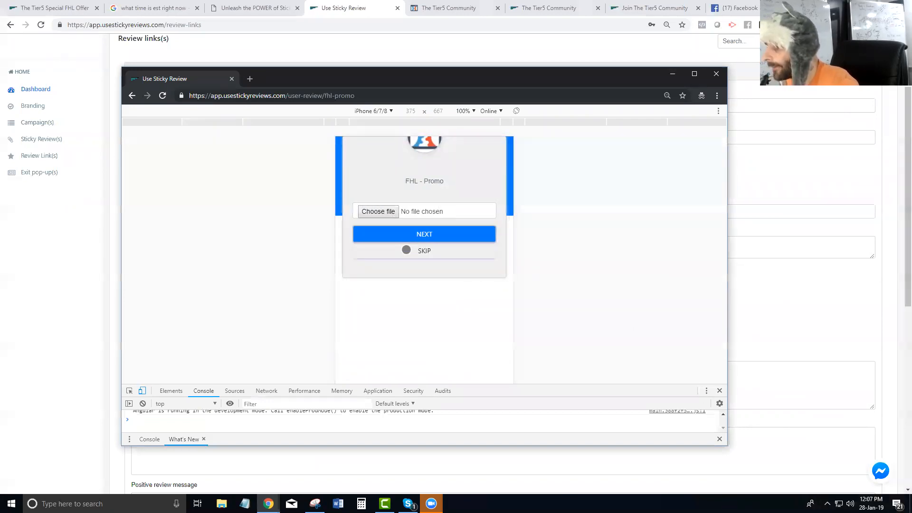
{"action": "left_click", "coordinate": [410, 254]}
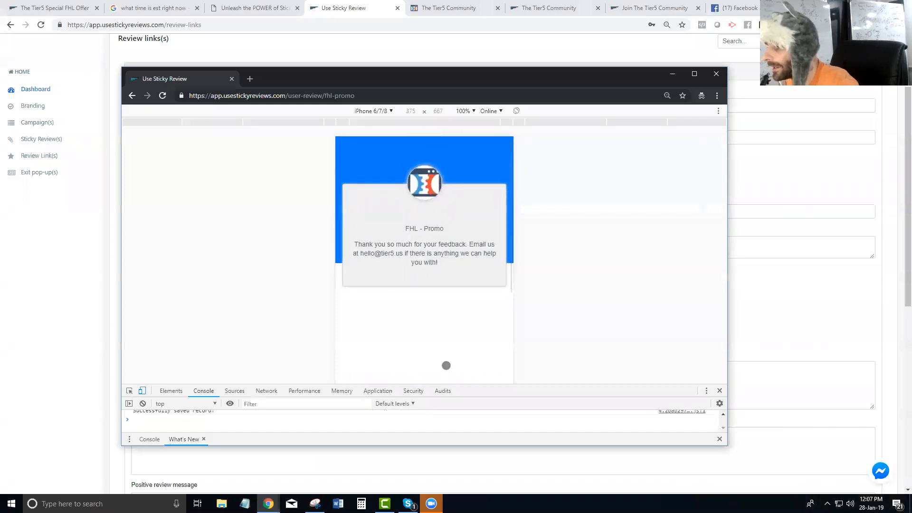
Confirm 'Pretty Good Offer' appears under New Reviews, then return to the Tier5 Community promo tab
{"action": "left_click", "coordinate": [89, 114]}
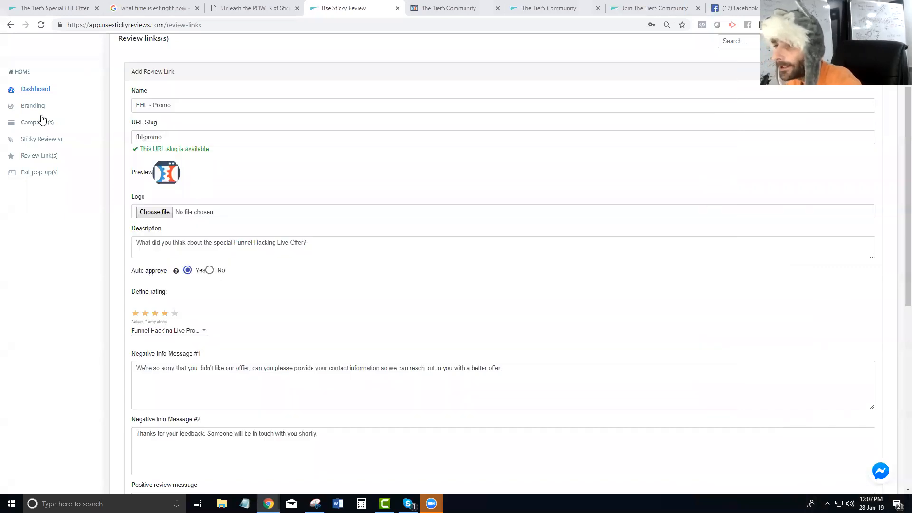
{"action": "left_click", "coordinate": [38, 144]}
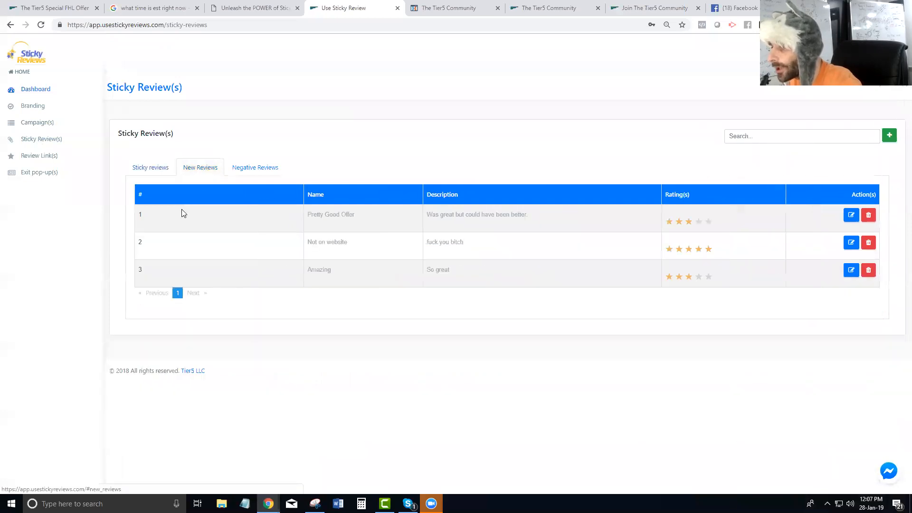
{"action": "left_click_drag", "start_coordinate": [366, 220], "coordinate": [299, 218]}
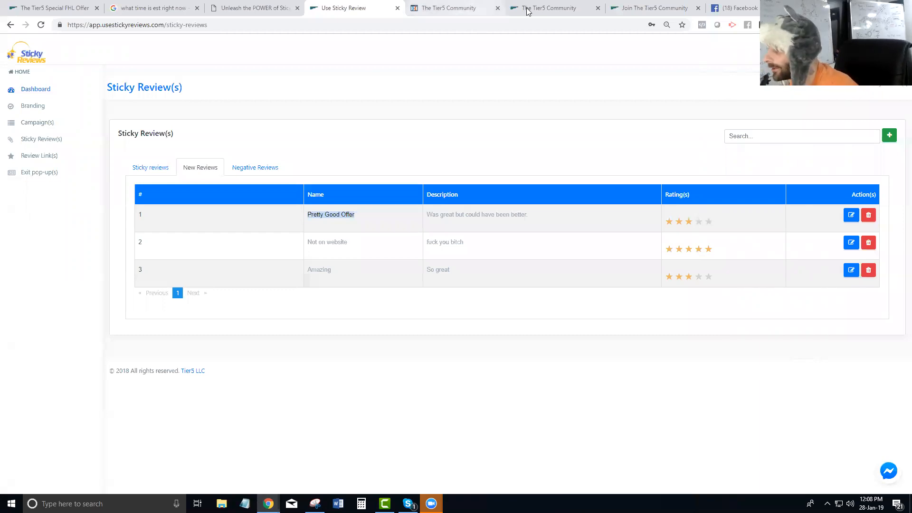
{"action": "left_click", "coordinate": [547, 8]}
{"action": "left_click", "coordinate": [59, 139]}
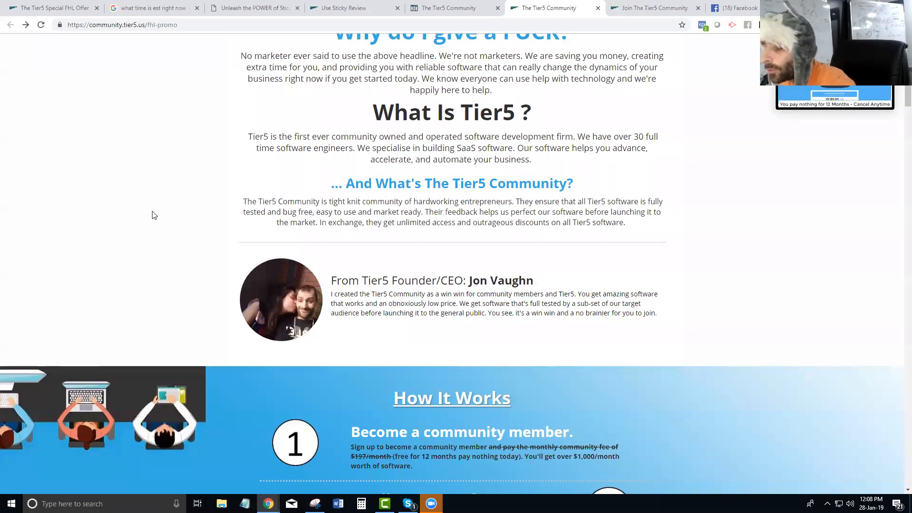
Maximize the incognito window and reload the FHL - Promo review page for another review
{"action": "scroll", "coordinate": [152, 215], "scroll_direction": "down", "scroll_amount": 3}
{"action": "scroll", "coordinate": [152, 219], "scroll_direction": "up", "scroll_amount": 4}
{"action": "scroll", "coordinate": [155, 228], "scroll_direction": "down", "scroll_amount": 3}
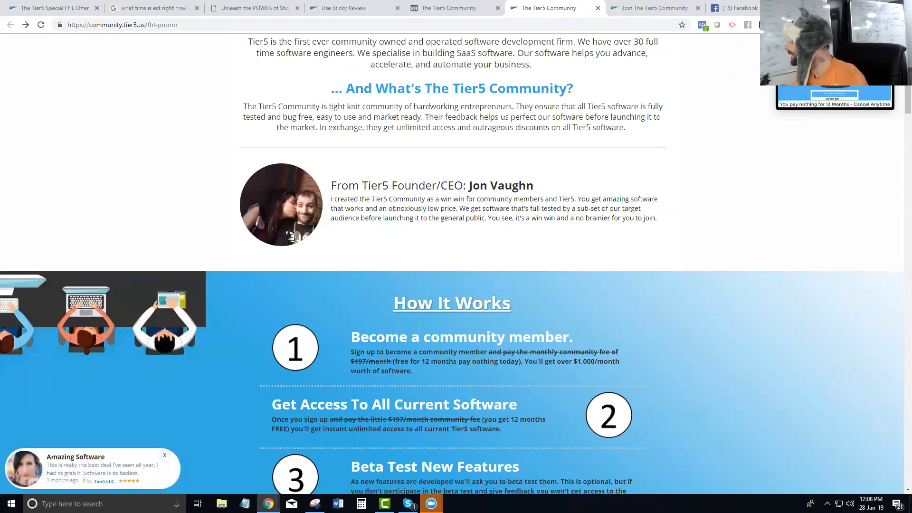
{"action": "key", "text": "alt+Tab"}
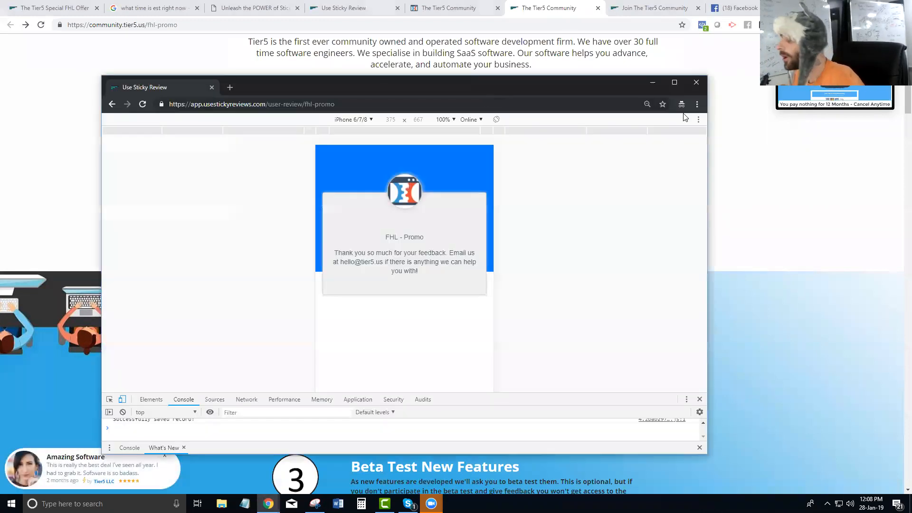
{"action": "left_click", "coordinate": [674, 89]}
{"action": "left_click", "coordinate": [41, 25]}
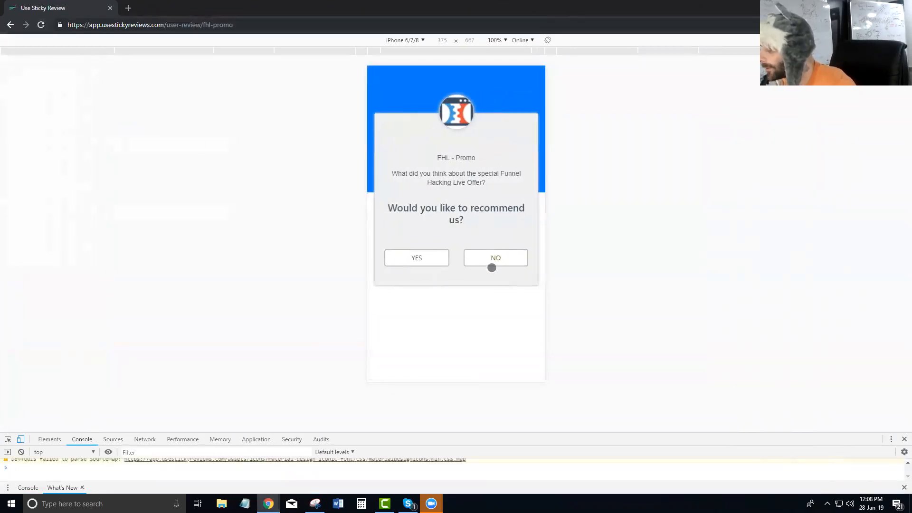
Decline to recommend the offer and title the negative review 'Really Stupid'
{"action": "left_click", "coordinate": [494, 258]}
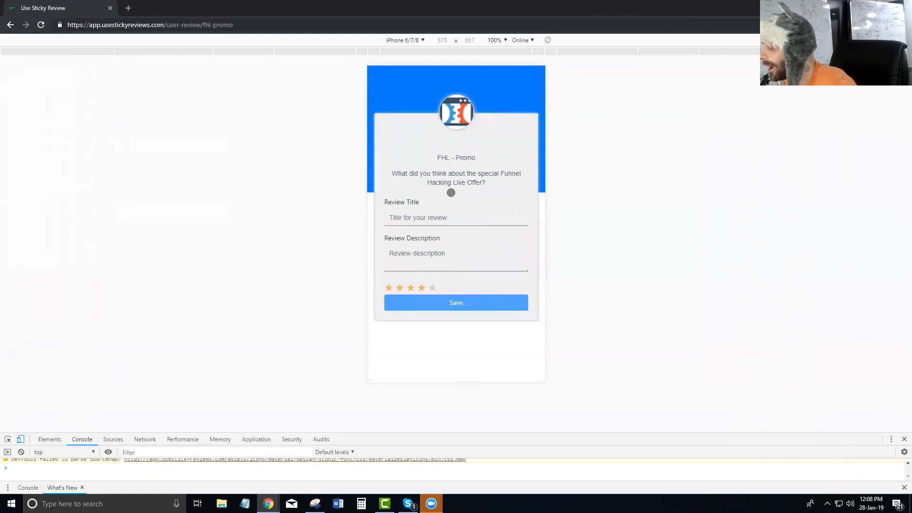
{"action": "left_click", "coordinate": [435, 218]}
{"action": "type", "text": "Thi"}
{"action": "key", "text": "BackSpace"}
{"action": "key", "text": "BackSpace"}
{"action": "type", "text": "Really Stupid"}
{"action": "key", "text": "Tab"}
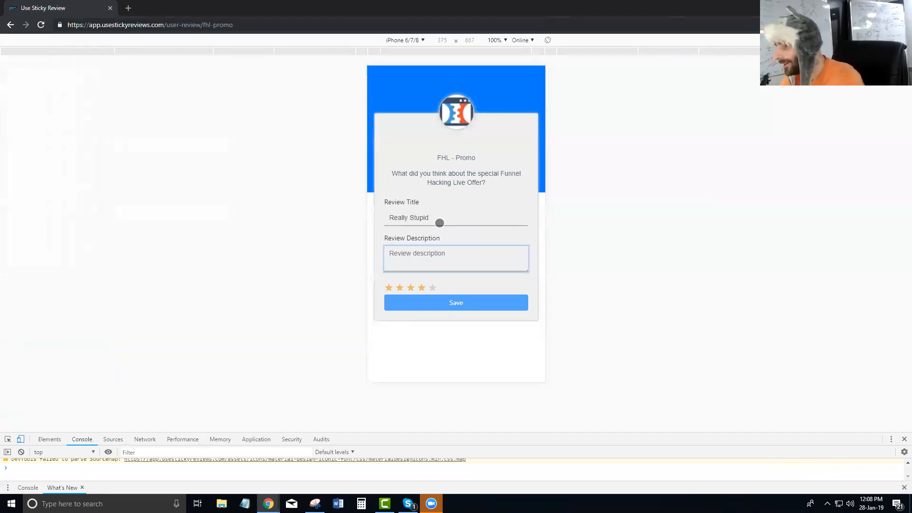
Describe the offer's suspiciously low price, rate it one star, and save the review
{"action": "type", "text": "can't believe you are giving away this offer at such a low price"}
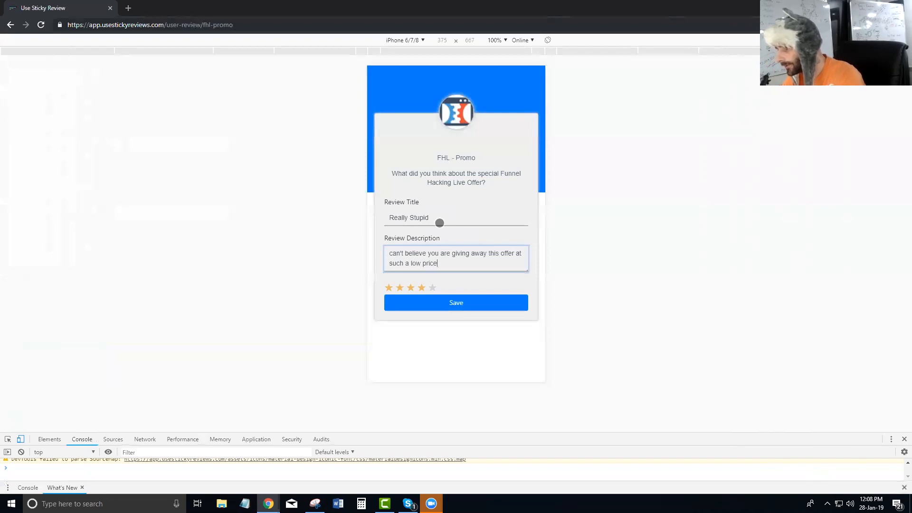
{"action": "left_click", "coordinate": [389, 287]}
{"action": "left_click", "coordinate": [451, 299]}
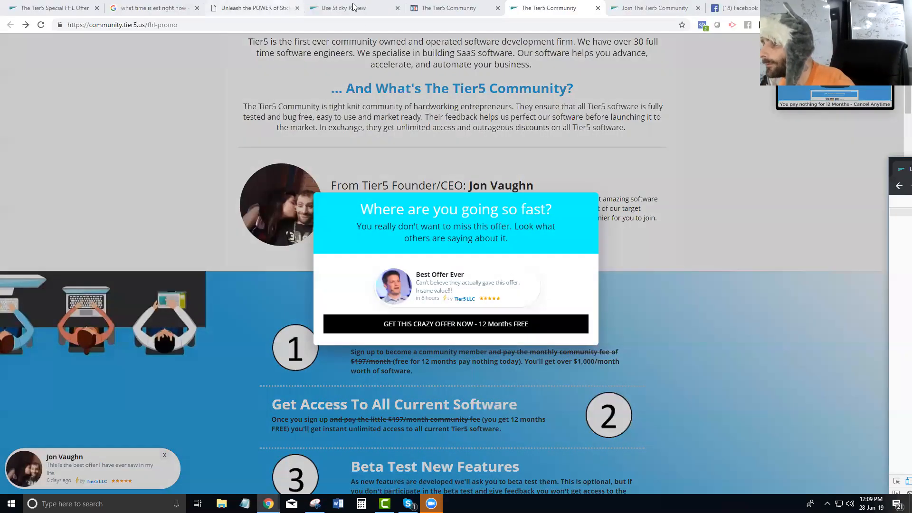
Edit the FHL - Promo review link and check its first negative info message beside the preview
{"action": "left_click", "coordinate": [343, 7]}
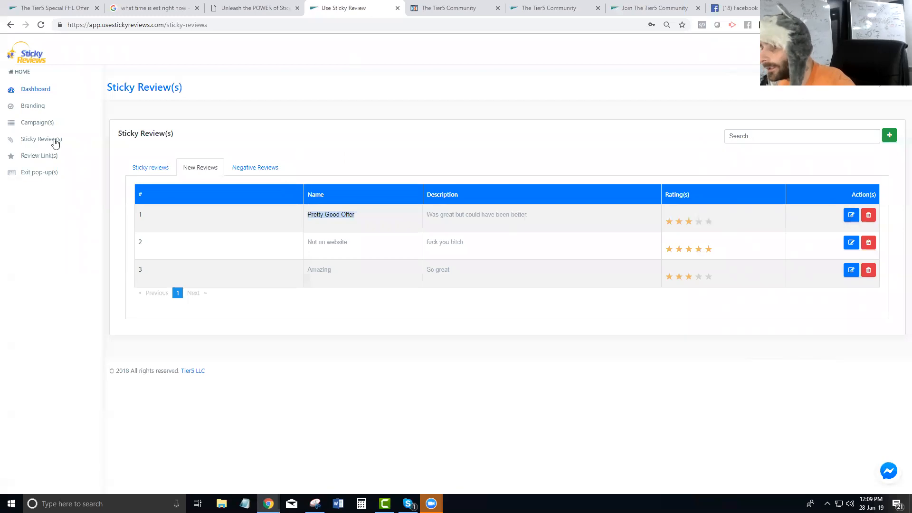
{"action": "left_click", "coordinate": [30, 156]}
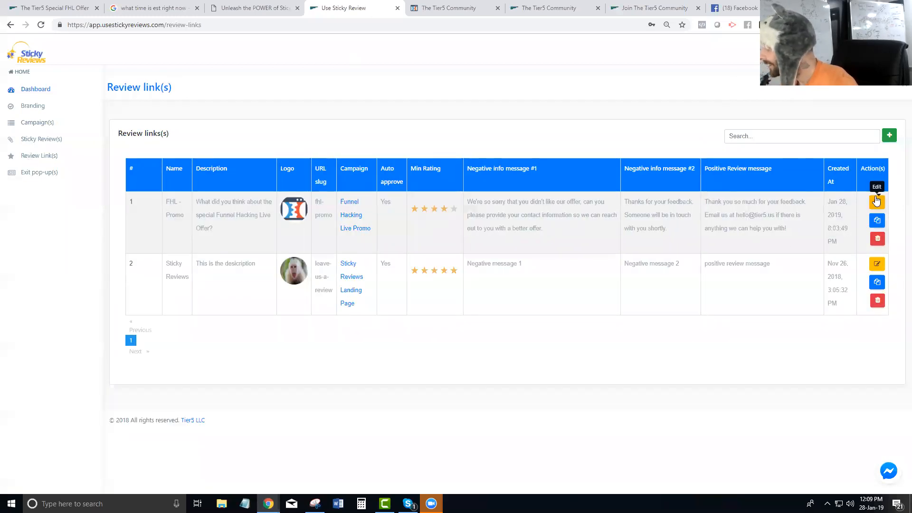
{"action": "left_click", "coordinate": [876, 200]}
{"action": "scroll", "coordinate": [350, 214], "scroll_direction": "down", "scroll_amount": 4}
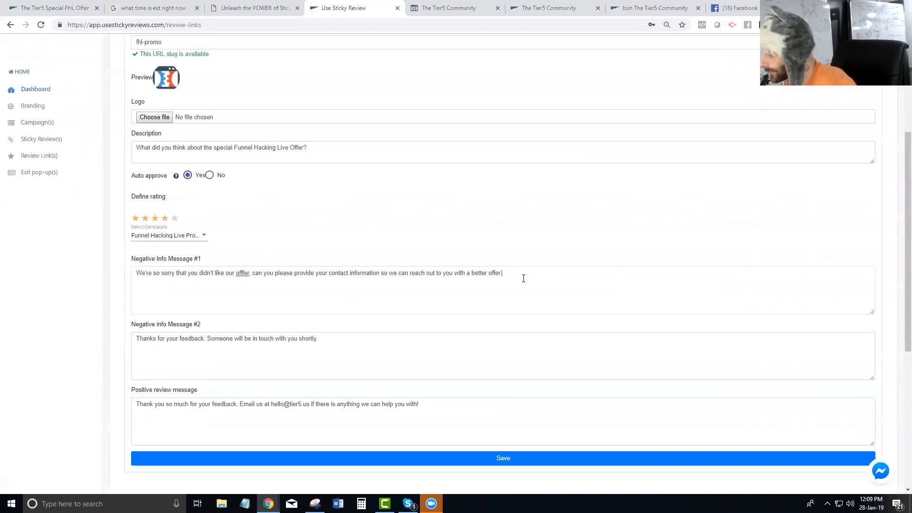
{"action": "left_click_drag", "start_coordinate": [523, 278], "coordinate": [116, 278]}
{"action": "left_click_drag", "start_coordinate": [911, 166], "coordinate": [428, 69]}
Enter a contact email and phone number in the review preview and submit them
{"action": "left_click", "coordinate": [400, 273]}
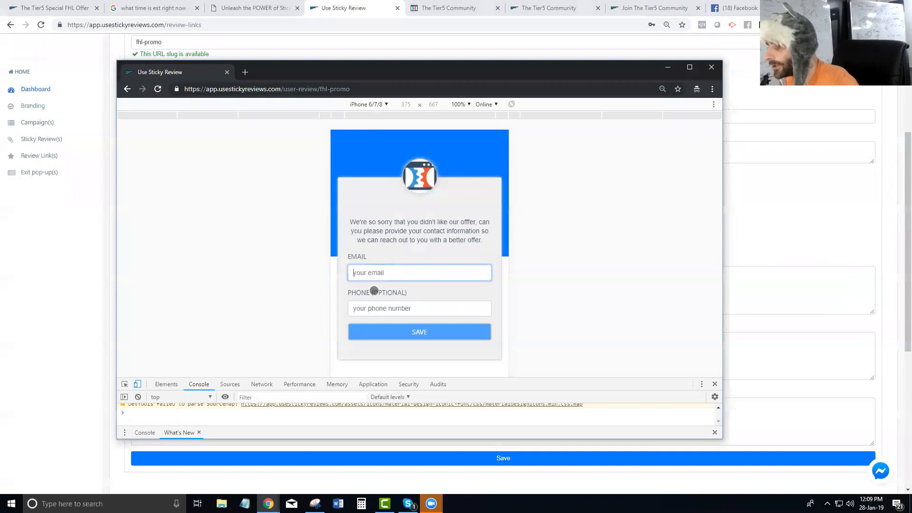
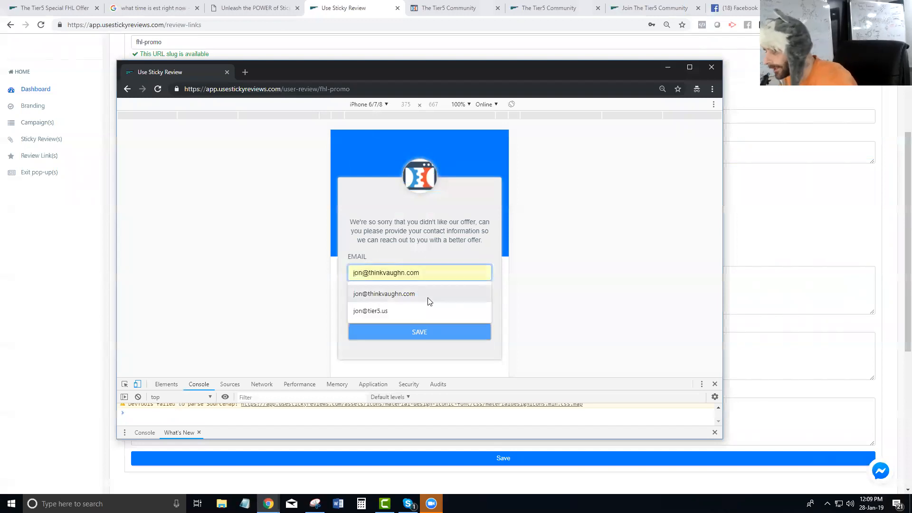
{"action": "left_click", "coordinate": [418, 294]}
{"action": "left_click", "coordinate": [378, 307]}
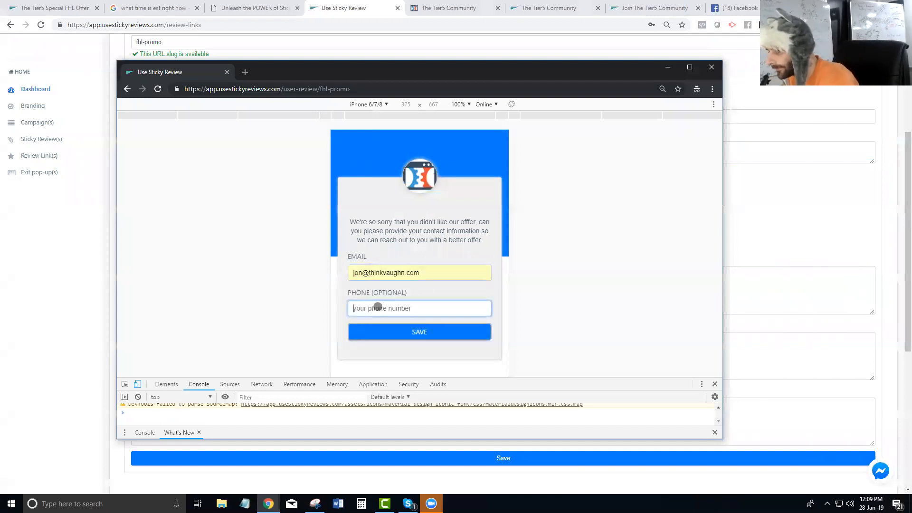
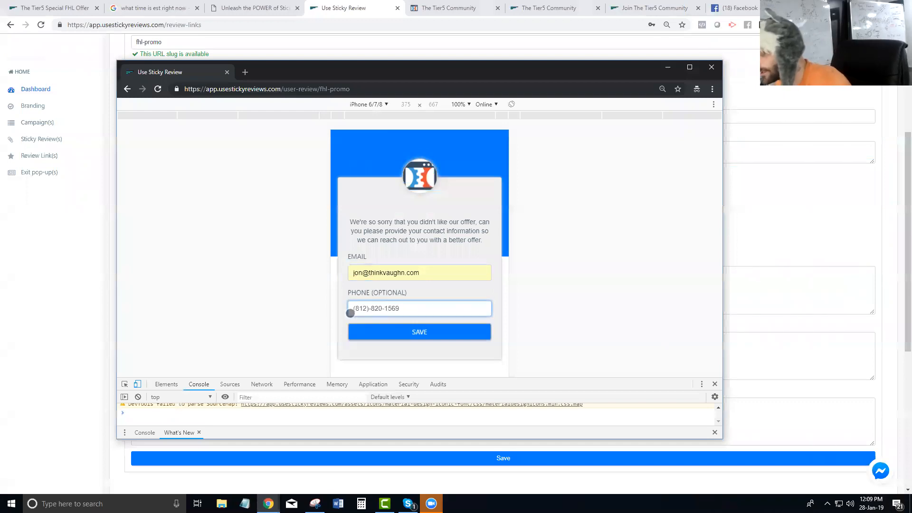
{"action": "left_click", "coordinate": [404, 333]}
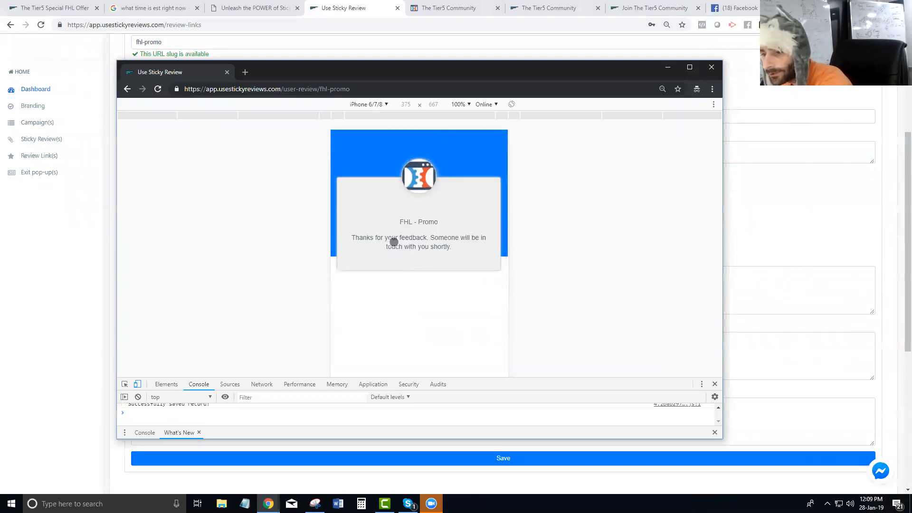
Compare the second negative message with the preview's thank-you, ending on the Sticky Review(s) list
{"action": "left_click_drag", "start_coordinate": [367, 72], "coordinate": [911, 123]}
{"action": "left_click_drag", "start_coordinate": [371, 332], "coordinate": [100, 333]}
{"action": "left_click_drag", "start_coordinate": [911, 123], "coordinate": [463, 107]}
{"action": "left_click_drag", "start_coordinate": [383, 110], "coordinate": [911, 152]}
{"action": "left_click", "coordinate": [43, 141]}
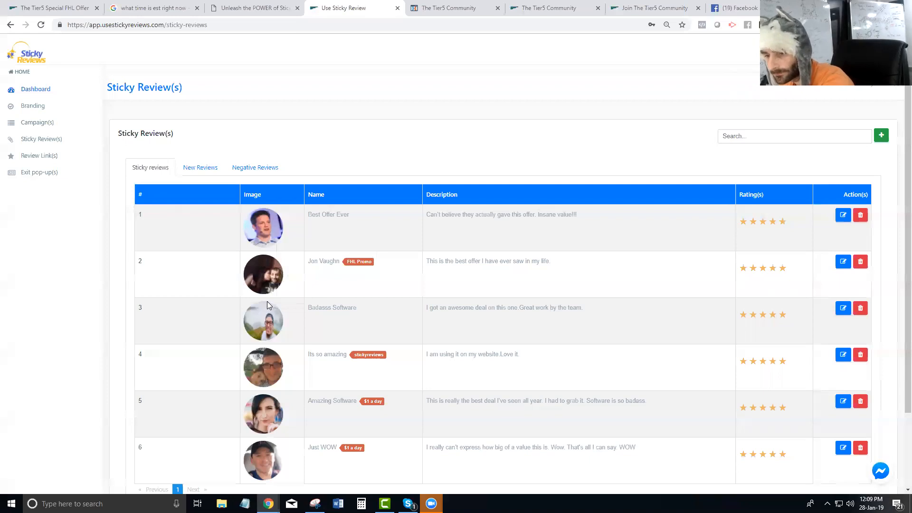
Show Negative Reviews and check the Really Stupid row's description, email and phone
{"action": "scroll", "coordinate": [424, 242], "scroll_direction": "down", "scroll_amount": 2}
{"action": "scroll", "coordinate": [384, 236], "scroll_direction": "up", "scroll_amount": 2}
{"action": "scroll", "coordinate": [382, 246], "scroll_direction": "down", "scroll_amount": 2}
{"action": "scroll", "coordinate": [397, 271], "scroll_direction": "up", "scroll_amount": 2}
{"action": "scroll", "coordinate": [332, 218], "scroll_direction": "down", "scroll_amount": 1}
{"action": "scroll", "coordinate": [271, 178], "scroll_direction": "up", "scroll_amount": 1}
{"action": "left_click", "coordinate": [255, 167]}
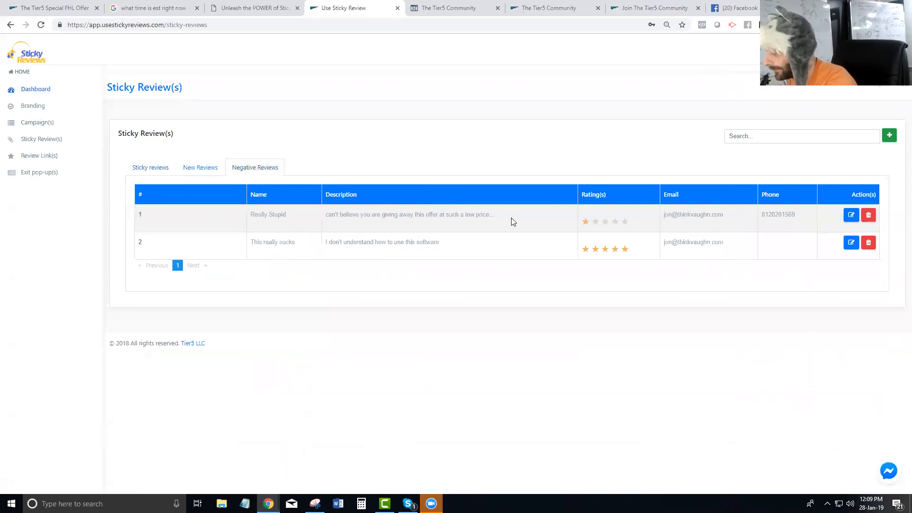
{"action": "left_click_drag", "start_coordinate": [511, 217], "coordinate": [401, 225]}
{"action": "left_click_drag", "start_coordinate": [731, 214], "coordinate": [661, 218]}
{"action": "left_click_drag", "start_coordinate": [805, 214], "coordinate": [755, 222]}
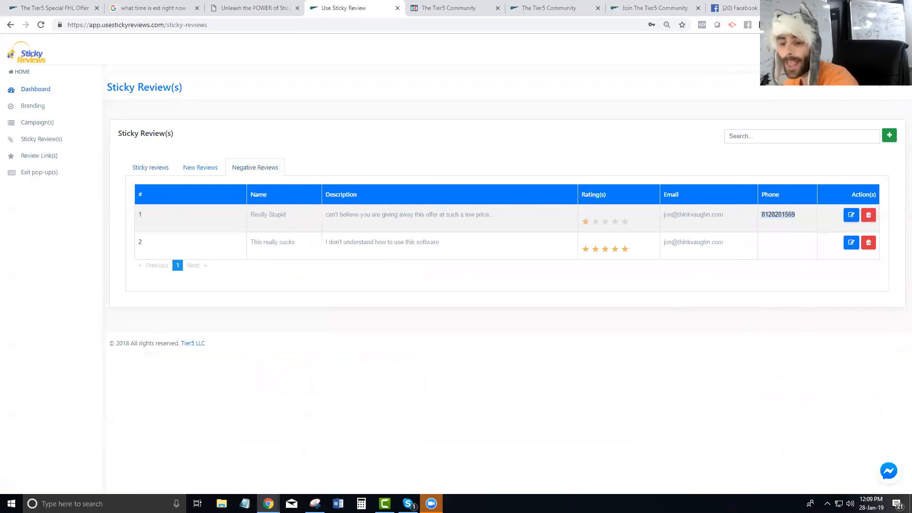
{"action": "left_click", "coordinate": [414, 257]}
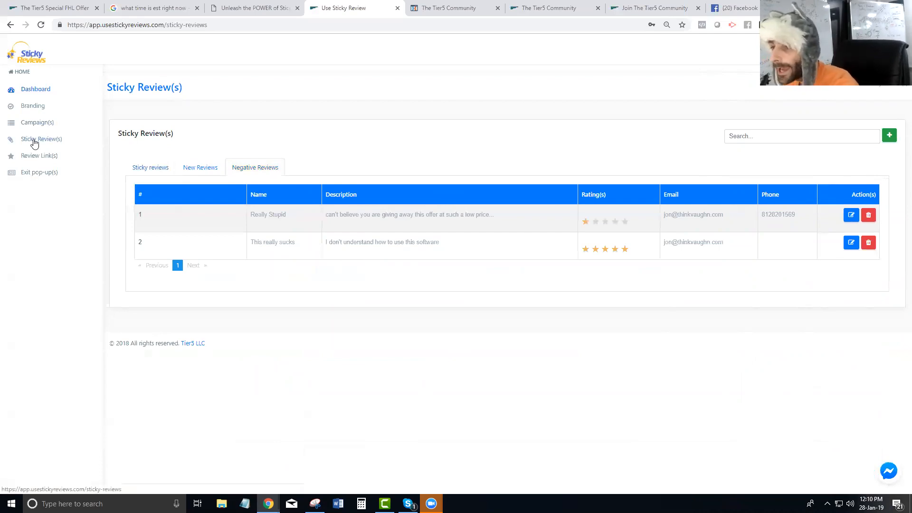
Revisit the FHL - Promo review link and the New Reviews tab, ending on Campaign(s)
{"action": "left_click", "coordinate": [37, 156]}
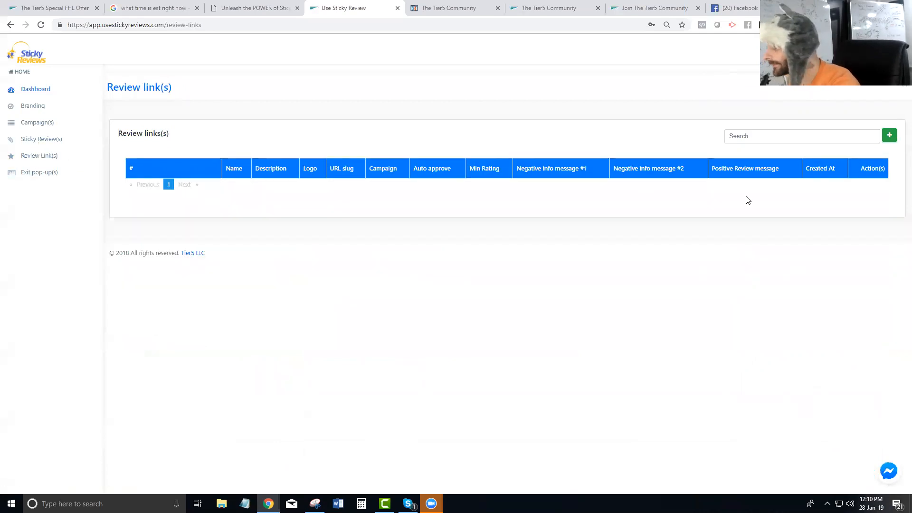
{"action": "left_click", "coordinate": [875, 201]}
{"action": "scroll", "coordinate": [119, 285], "scroll_direction": "down", "scroll_amount": 2}
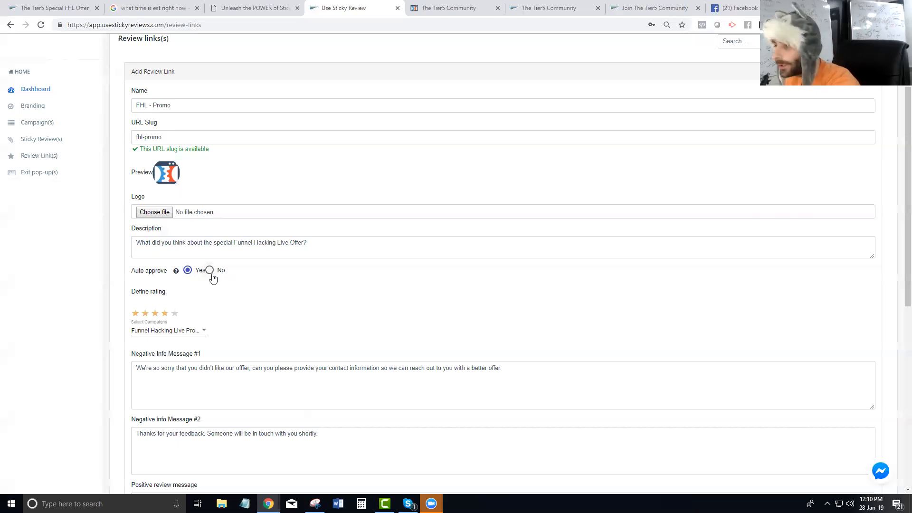
{"action": "left_click", "coordinate": [37, 140]}
{"action": "left_click", "coordinate": [197, 176]}
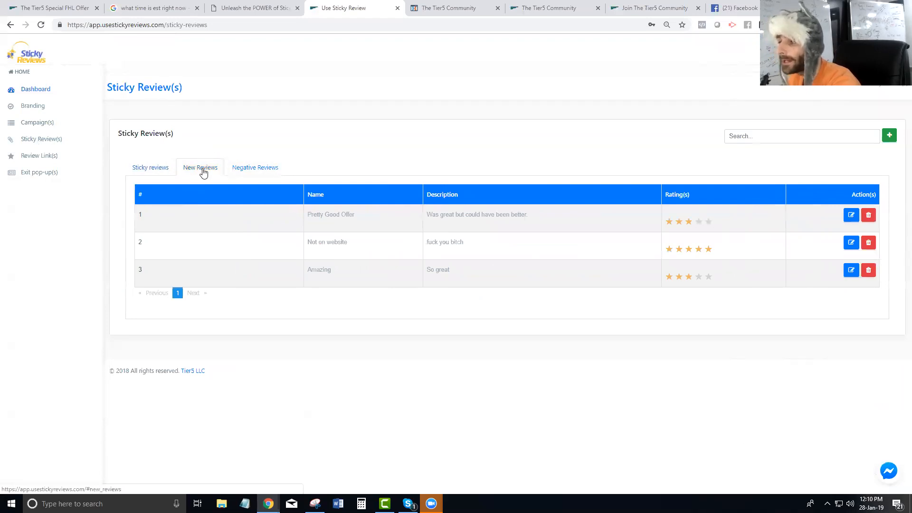
{"action": "left_click", "coordinate": [37, 128]}
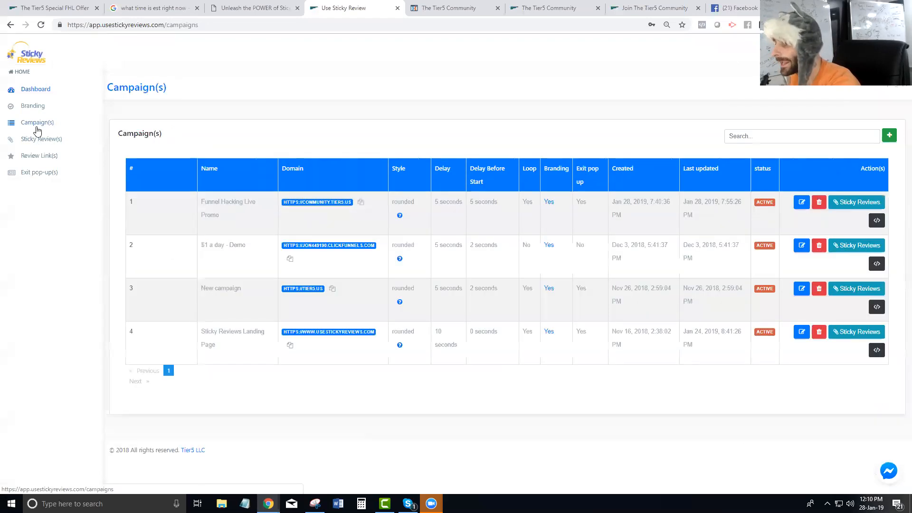
In Funnel Hacking Live Promo's review dropdown, tick then untick Really Stupid, keeping Best Offer Ever
{"action": "left_click", "coordinate": [856, 202]}
{"action": "left_click", "coordinate": [826, 245]}
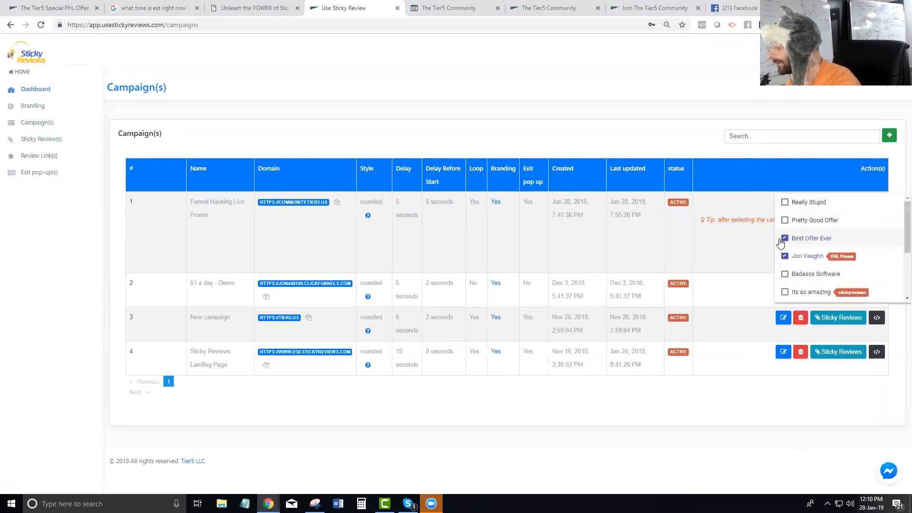
{"action": "left_click", "coordinate": [785, 203]}
{"action": "left_click", "coordinate": [784, 204]}
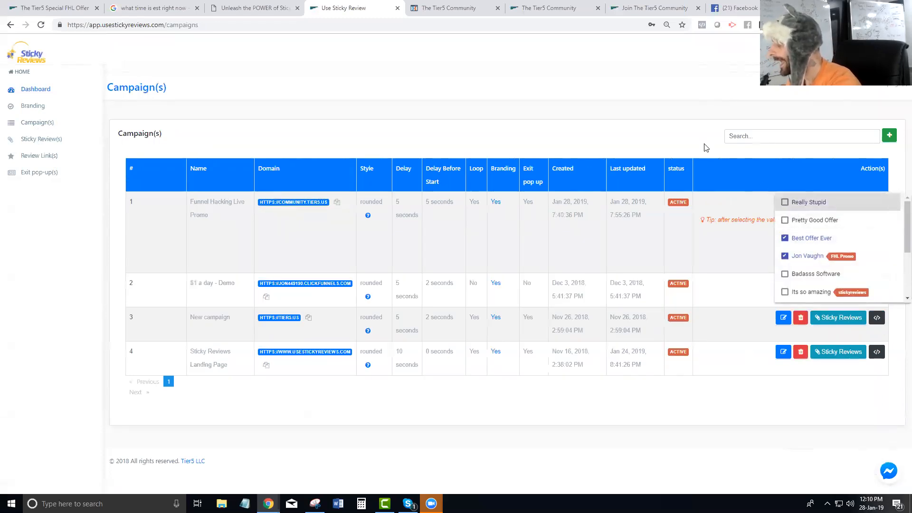
{"action": "left_click", "coordinate": [674, 126]}
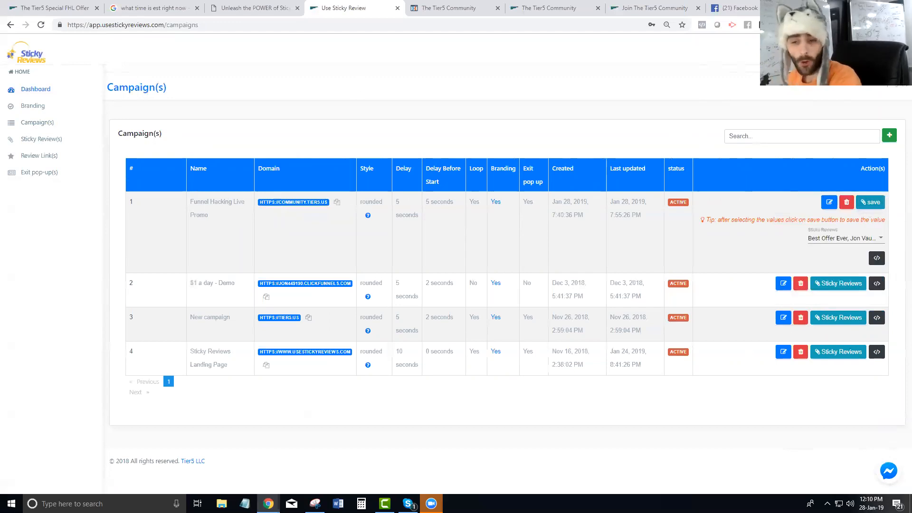
Select the FHL - Promo review link address in the preview window and close it
{"action": "key", "text": "alt+Tab"}
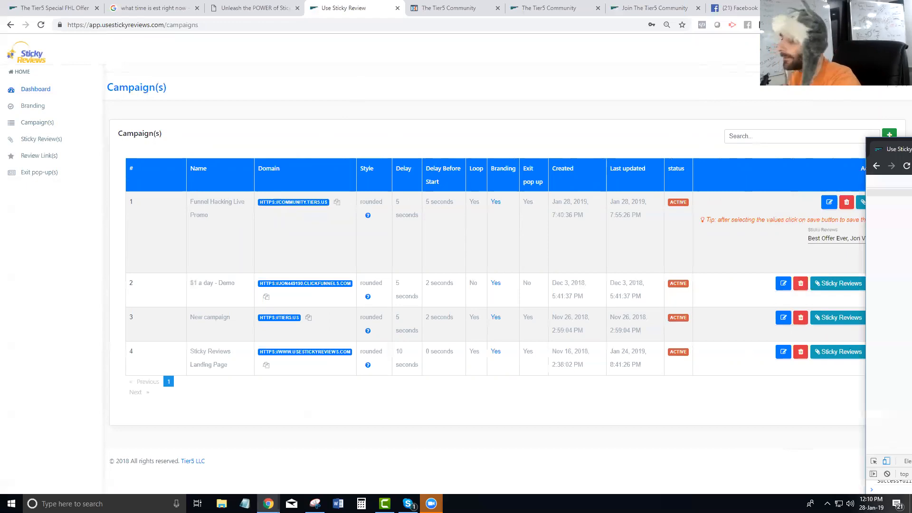
{"action": "left_click", "coordinate": [316, 100]}
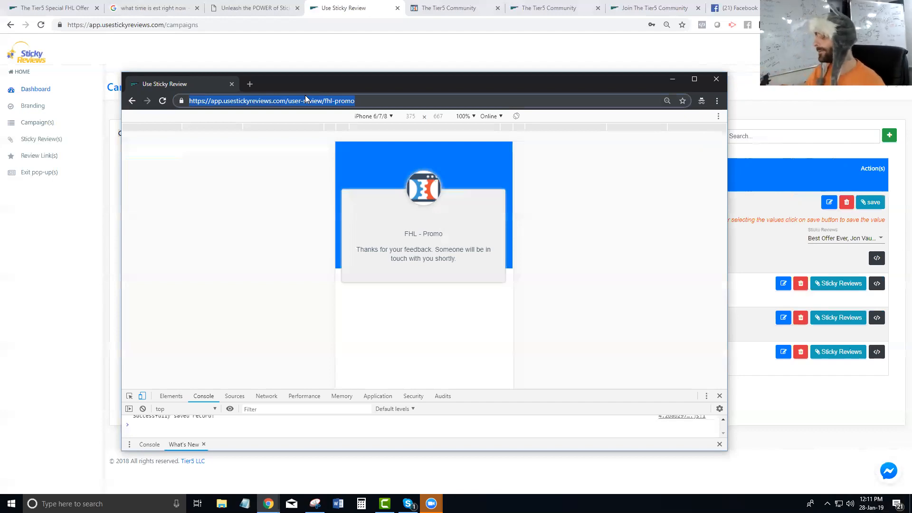
{"action": "left_click", "coordinate": [718, 79]}
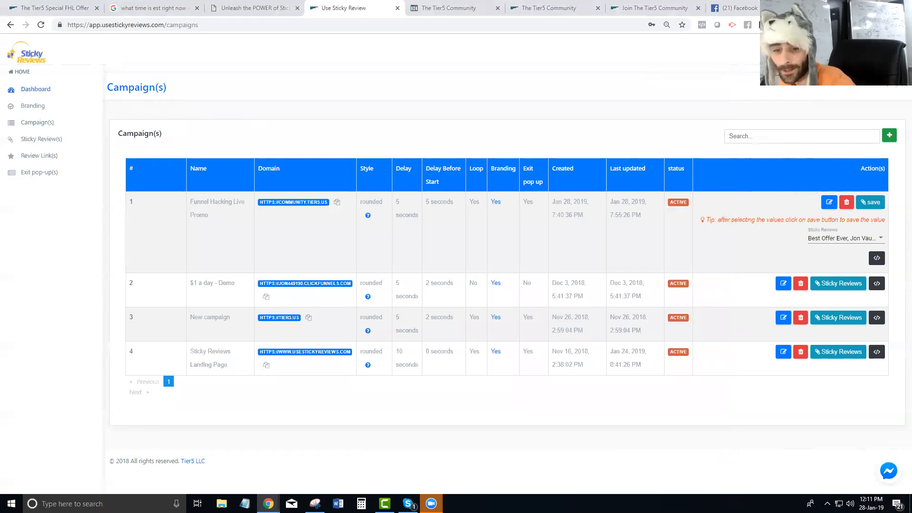